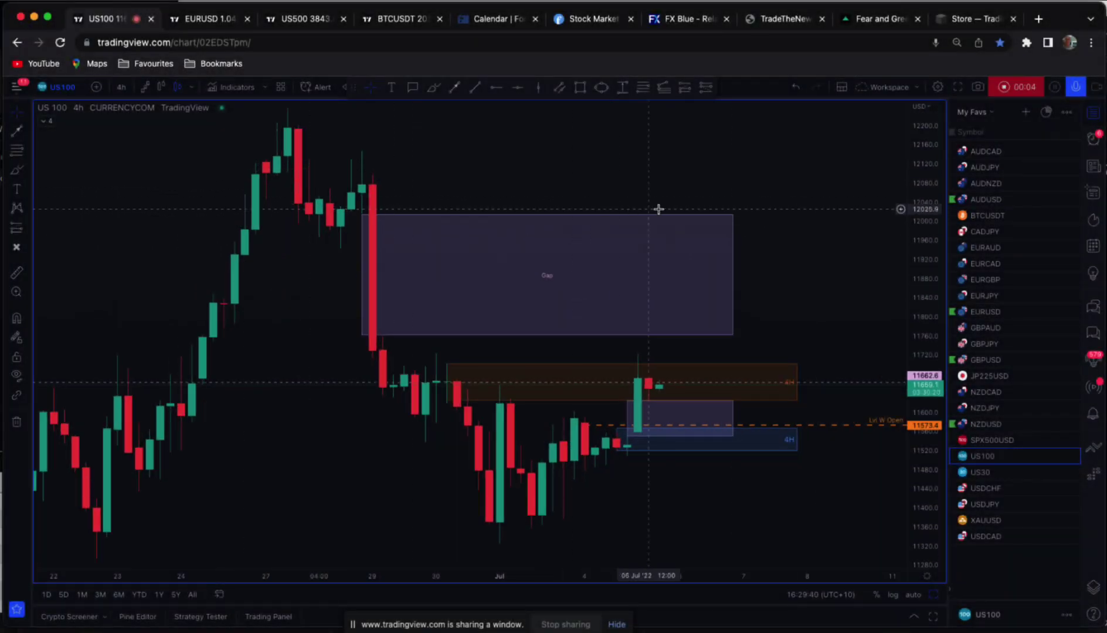
Step: Switch the US100 chart from the 4 hours to the 1 day timeframe
click(121, 87)
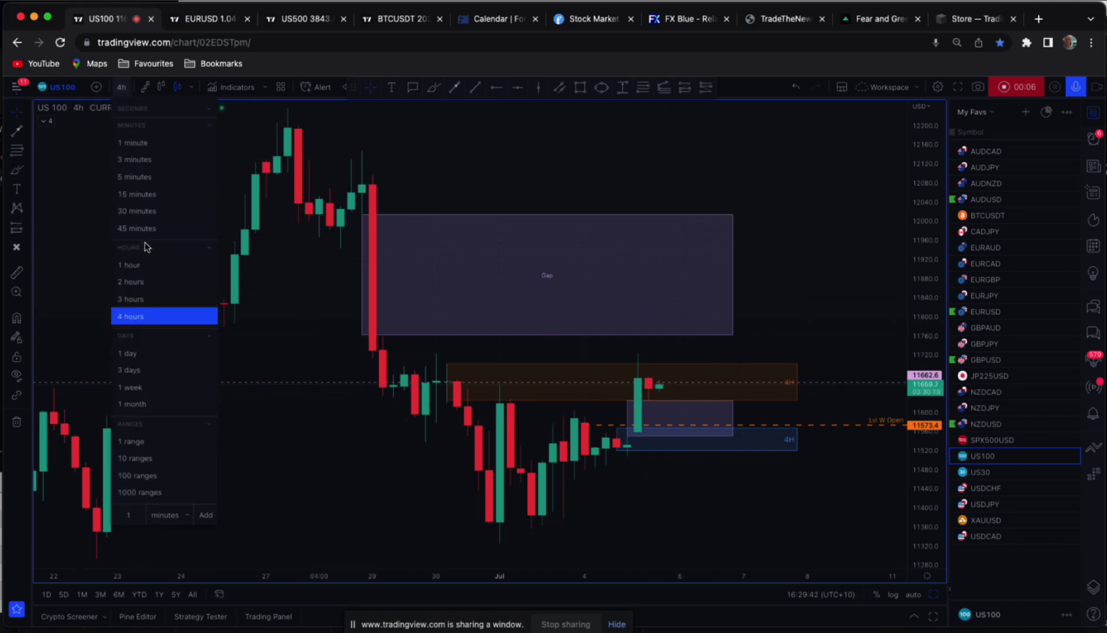
click(130, 354)
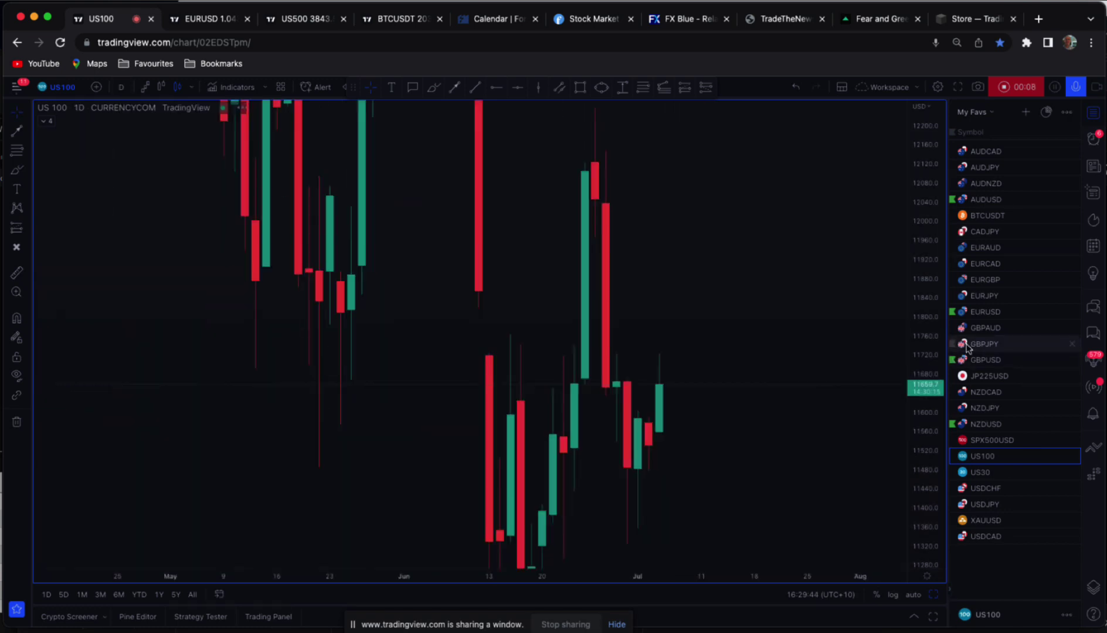
drag(926, 190, 928, 321)
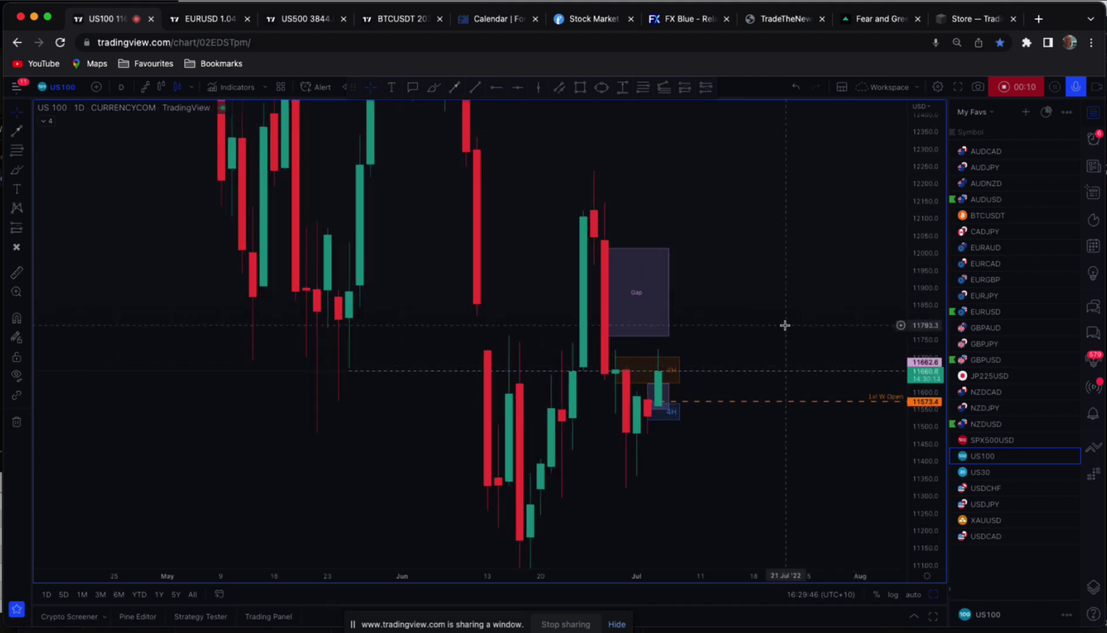
scroll(786, 324, up, 3)
drag(926, 174, 922, 410)
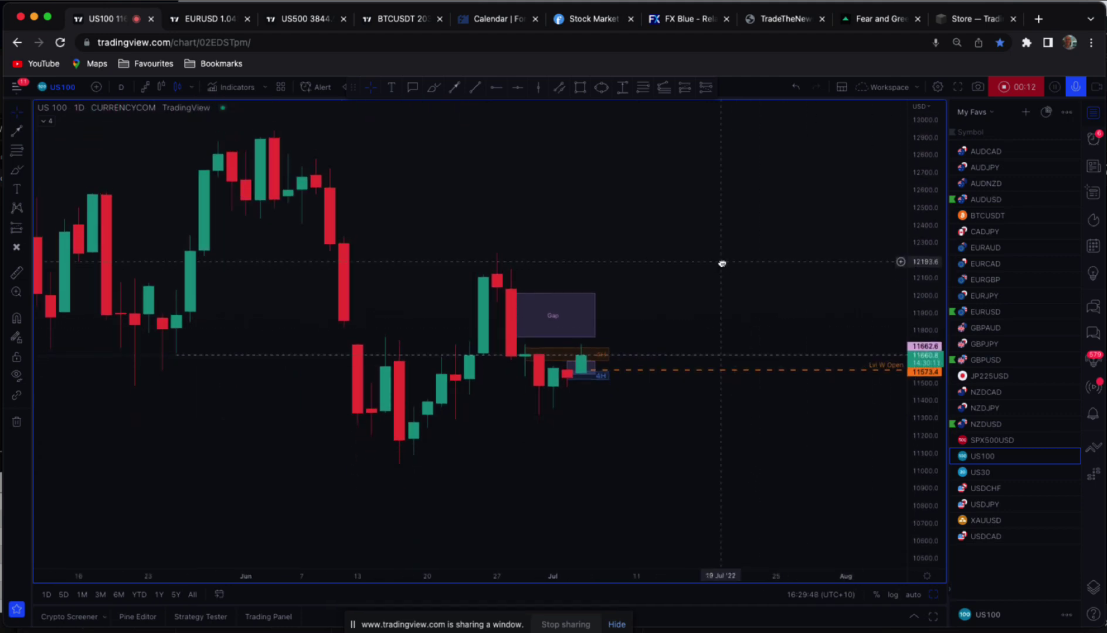
drag(721, 262, 770, 291)
drag(924, 358, 910, 245)
drag(726, 255, 757, 268)
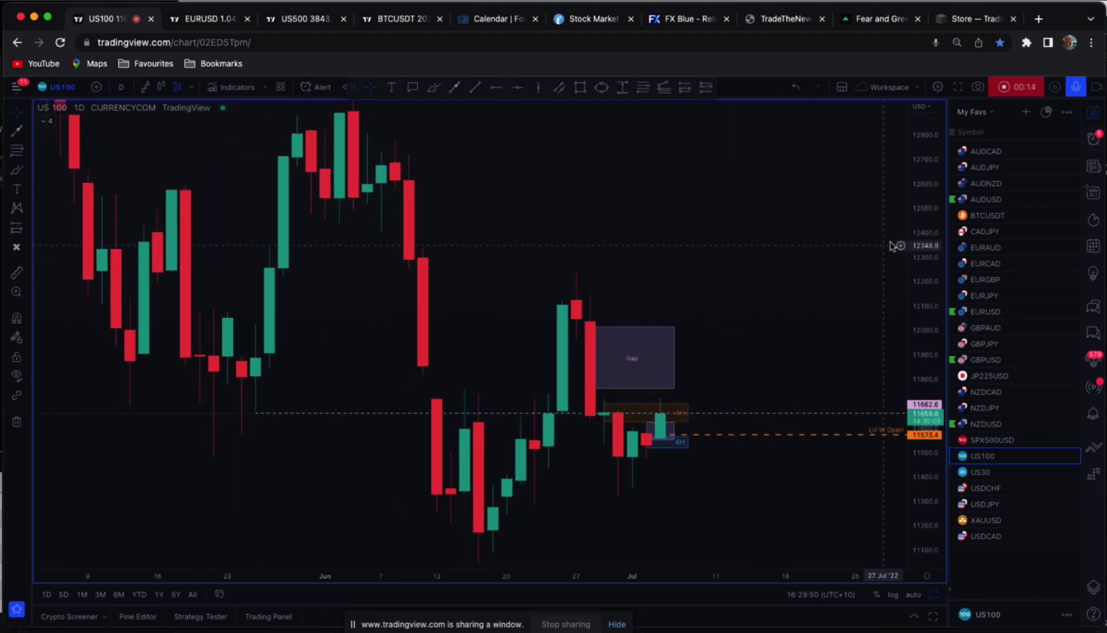
drag(924, 226, 922, 276)
scroll(771, 296, down, 1)
drag(770, 296, 769, 289)
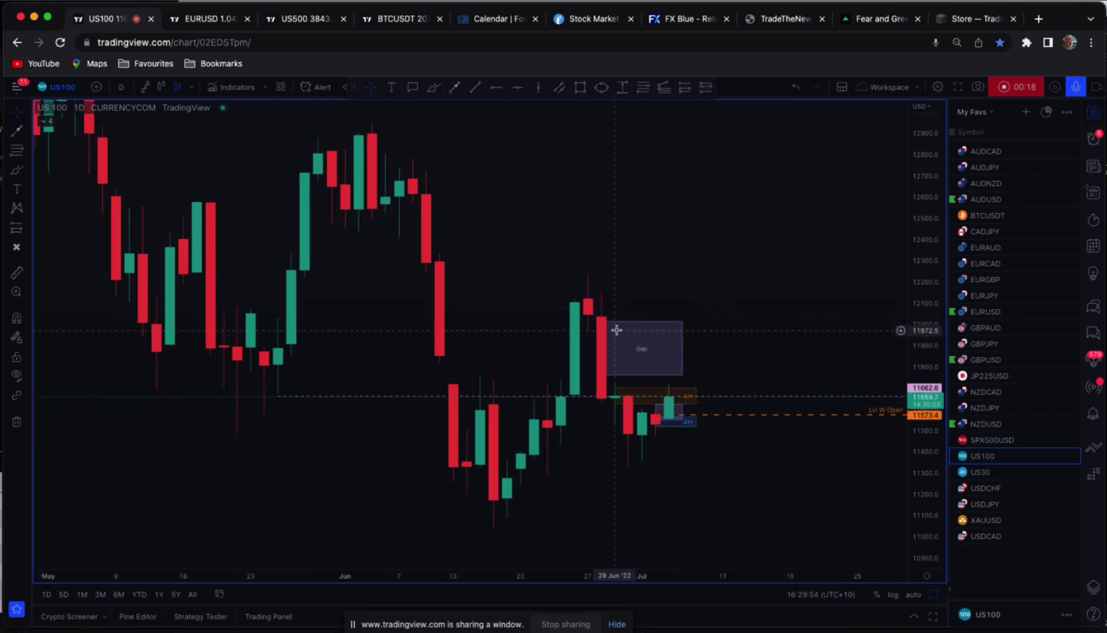
Step: Reposition the Gap zone to start at 27 June 2022, span 11975.0 to 11725.6, and extend right to 13 July
drag(602, 321, 590, 324)
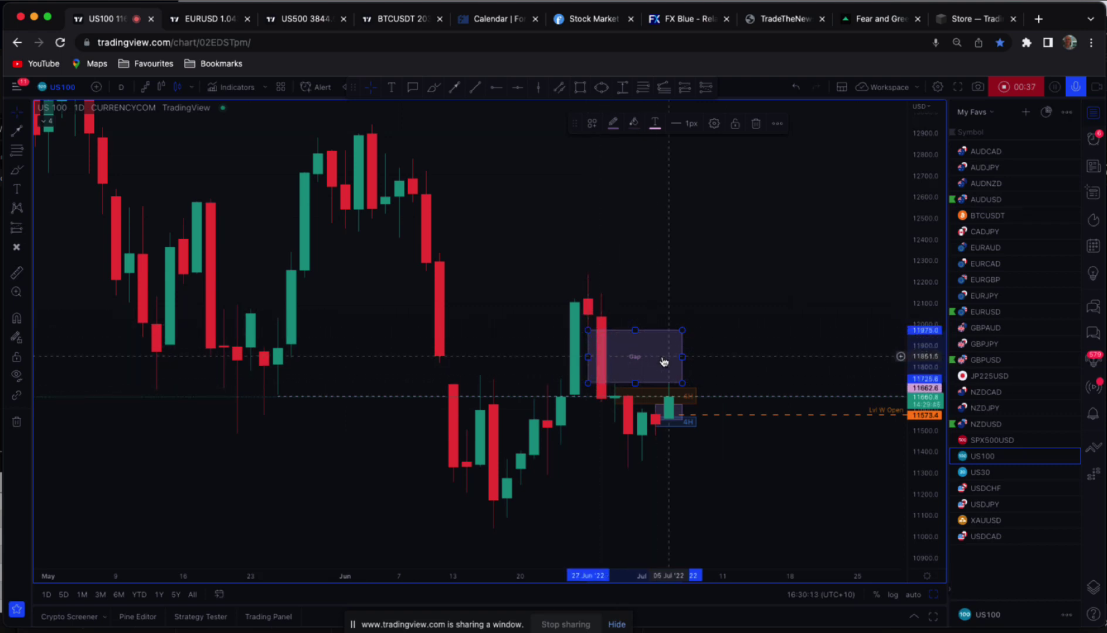
drag(682, 357, 749, 356)
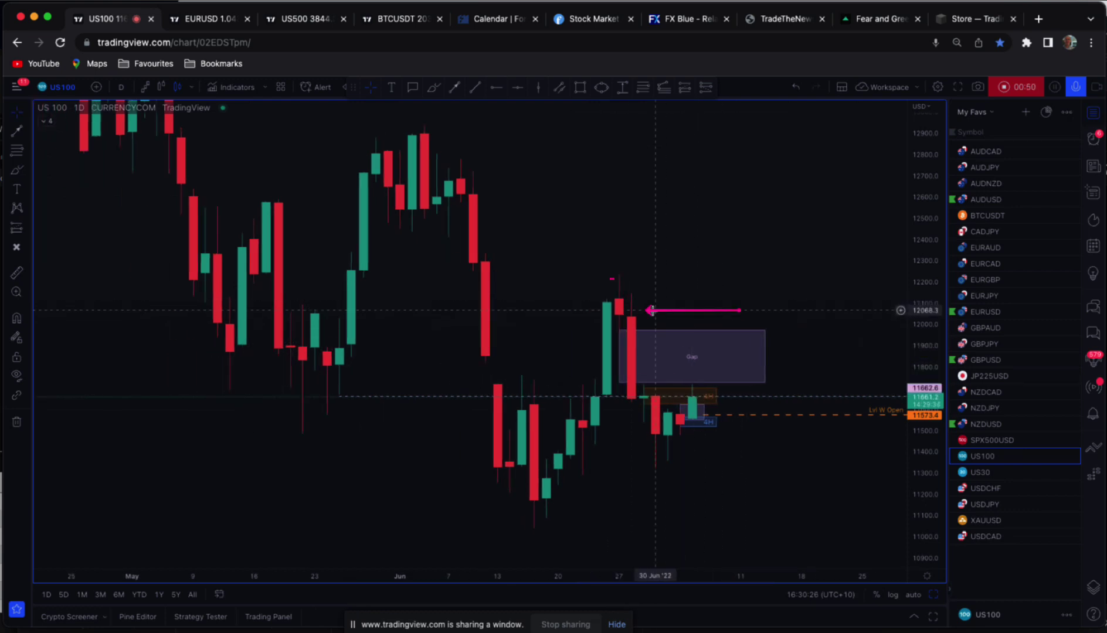
Step: Examine the daily candles around the Gap zone, from the late-June high back to the mid-June drop
mouse_move(642, 286)
mouse_down()
mouse_move(589, 288)
mouse_move(627, 337)
mouse_move(631, 311)
mouse_up()
drag(719, 285, 688, 298)
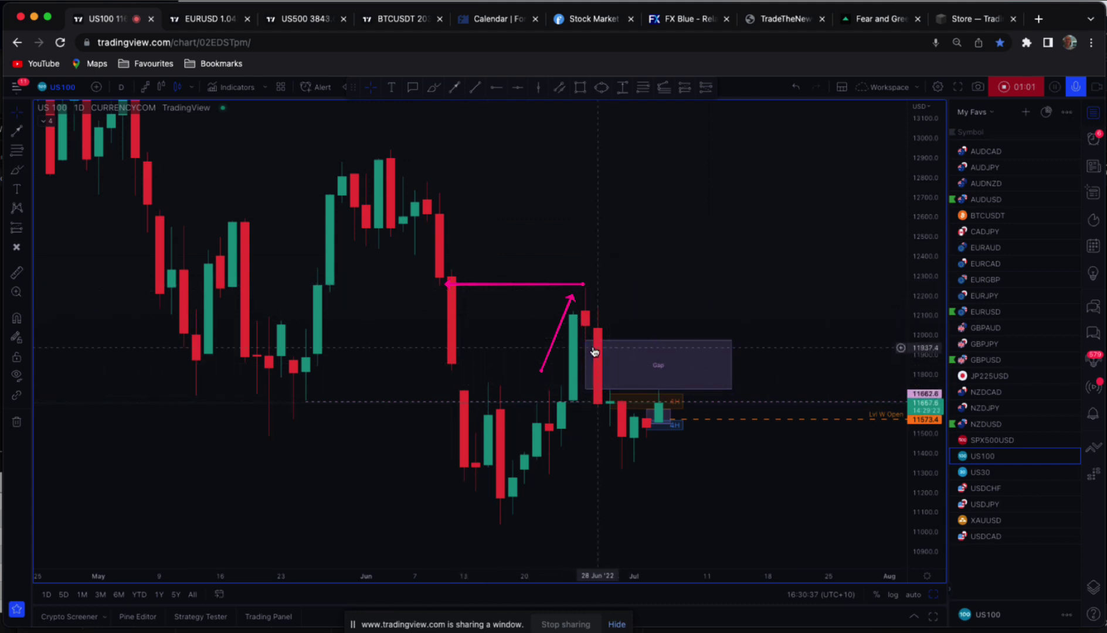
key(super+z)
key(super+z)
drag(696, 262, 696, 246)
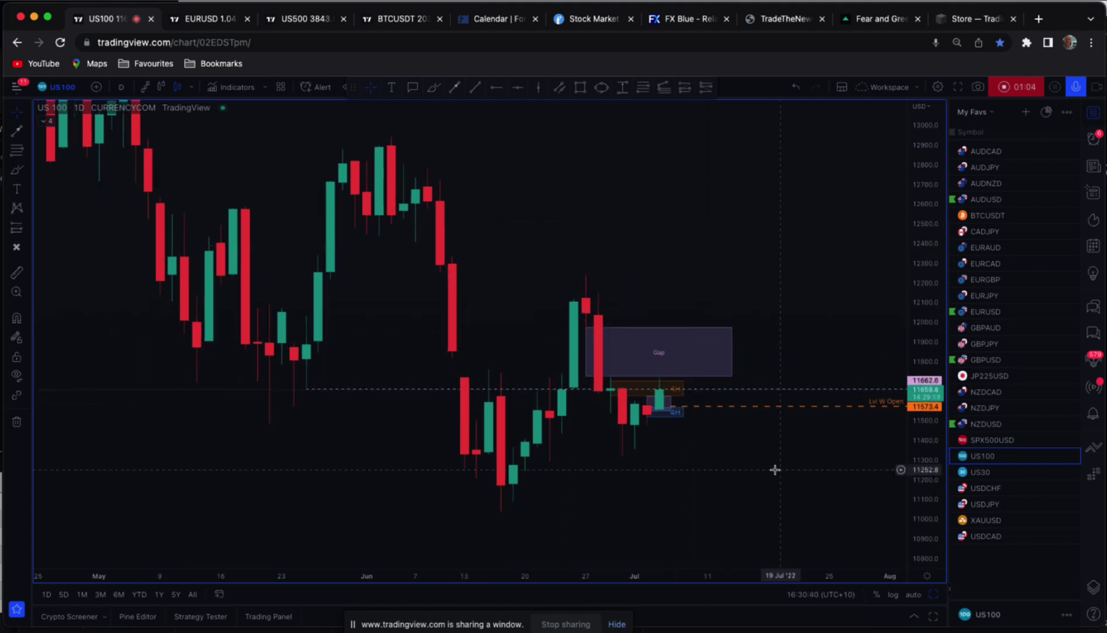
drag(775, 471, 782, 490)
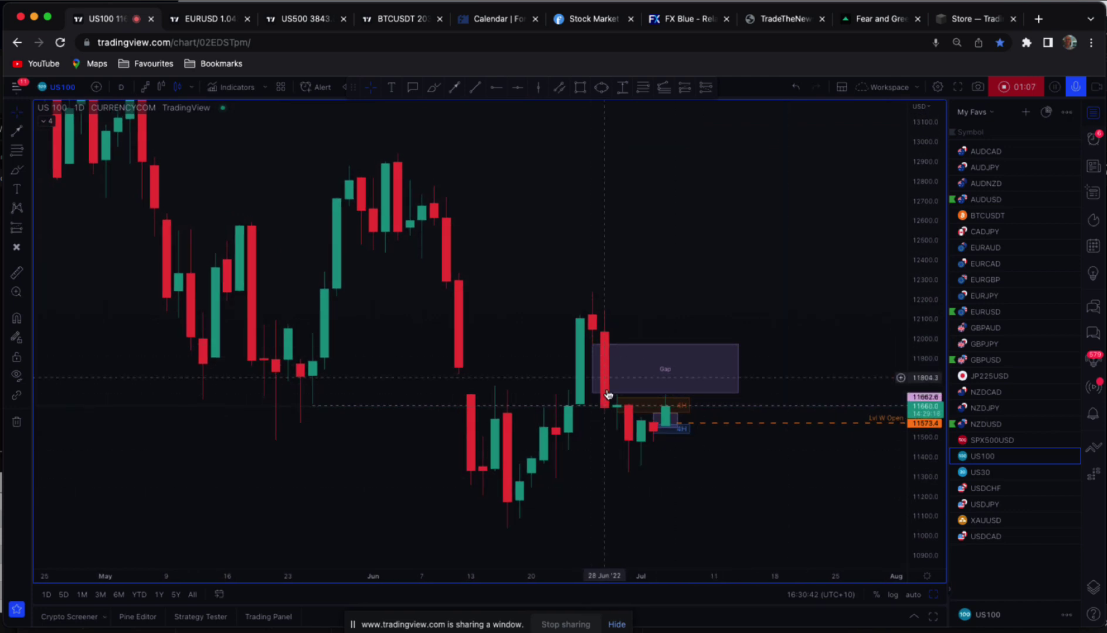
drag(609, 372, 613, 369)
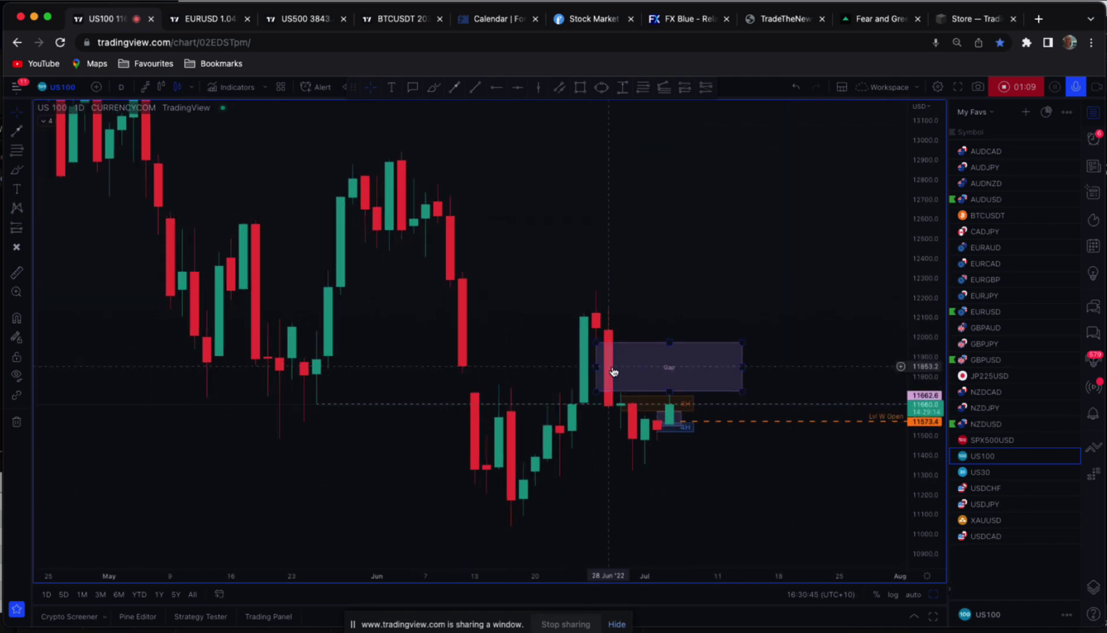
Step: Switch the US100 chart back to the 4 hours timeframe
click(46, 121)
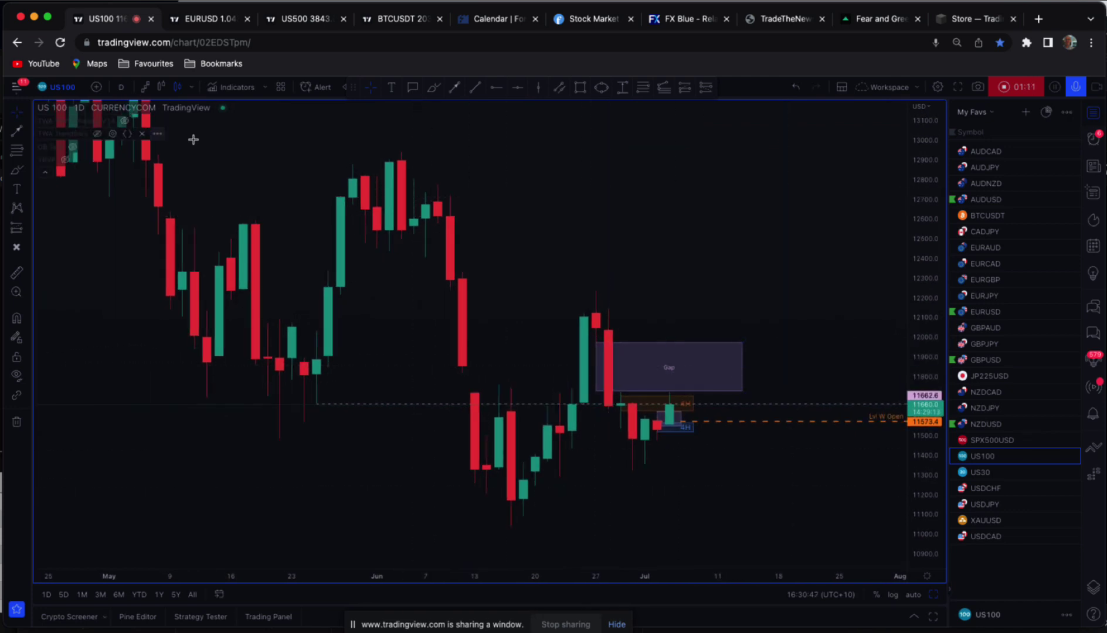
drag(511, 167, 473, 159)
click(121, 87)
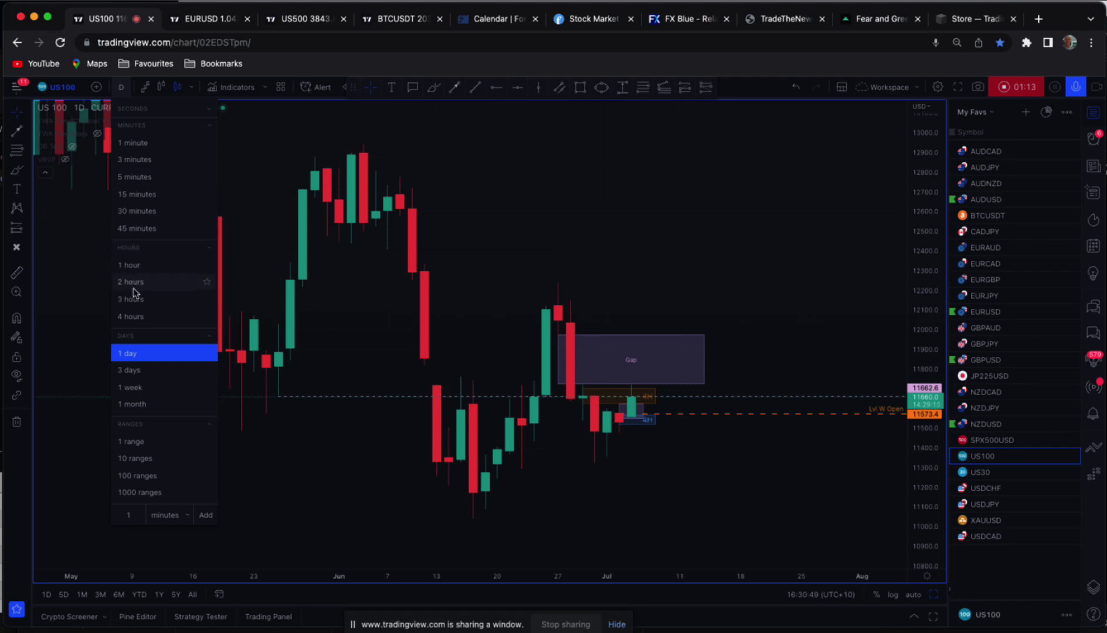
click(134, 317)
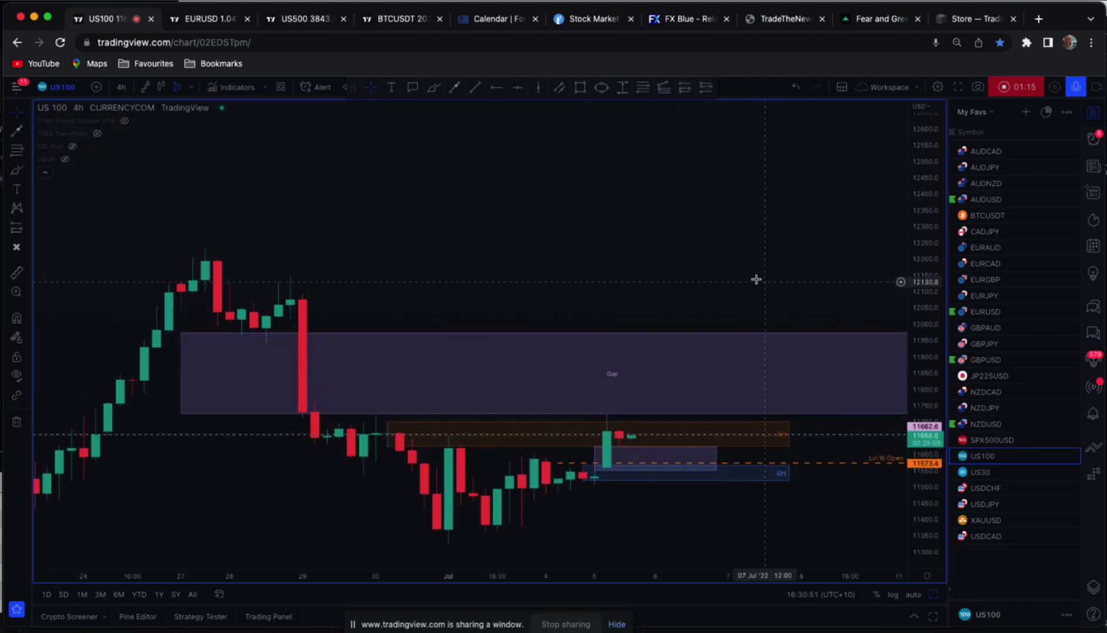
drag(928, 412, 924, 308)
drag(633, 240, 658, 126)
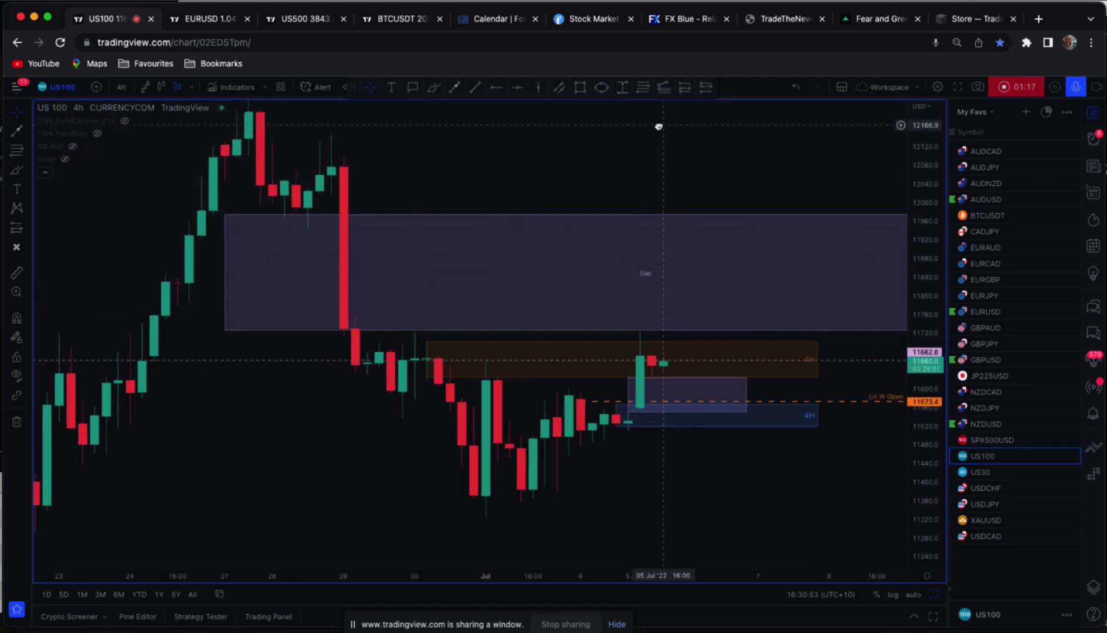
click(45, 172)
mouse_move(613, 175)
mouse_down()
mouse_move(583, 171)
mouse_move(625, 165)
mouse_up()
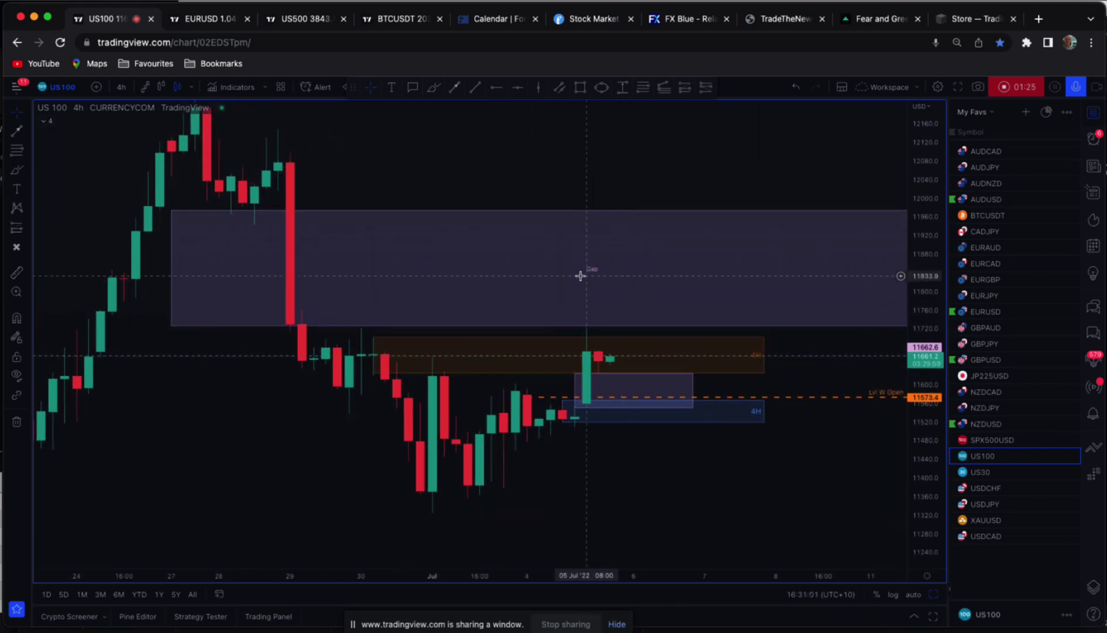
drag(925, 303, 925, 277)
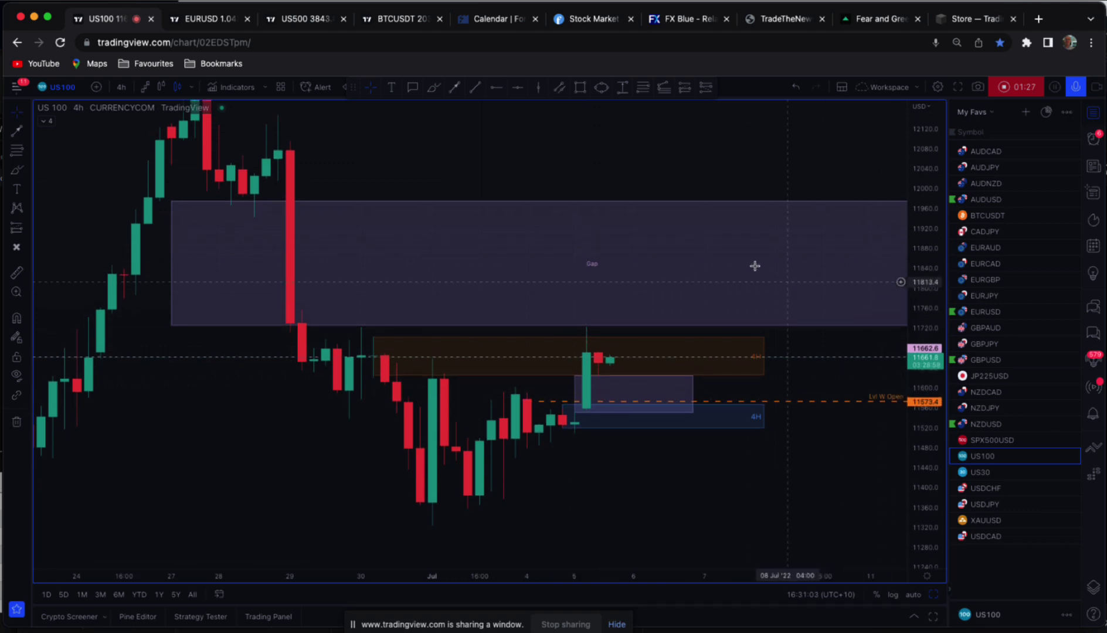
Step: Move the Gap zone's left edge to 28 June 2022 04:00
scroll(692, 228, down, 2)
drag(586, 143, 522, 198)
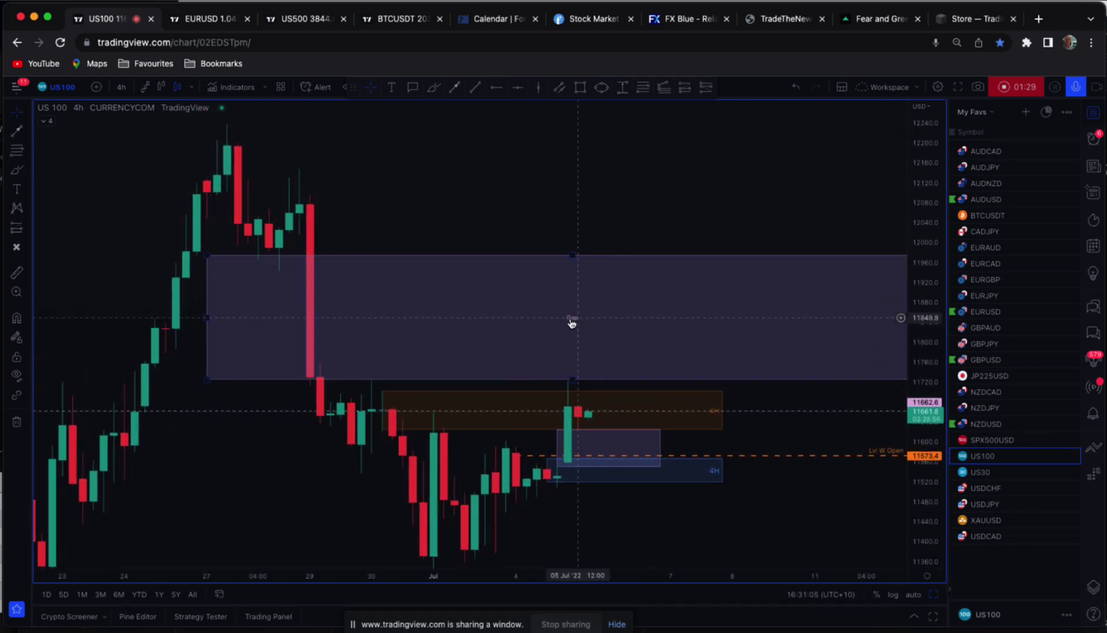
drag(208, 317, 256, 315)
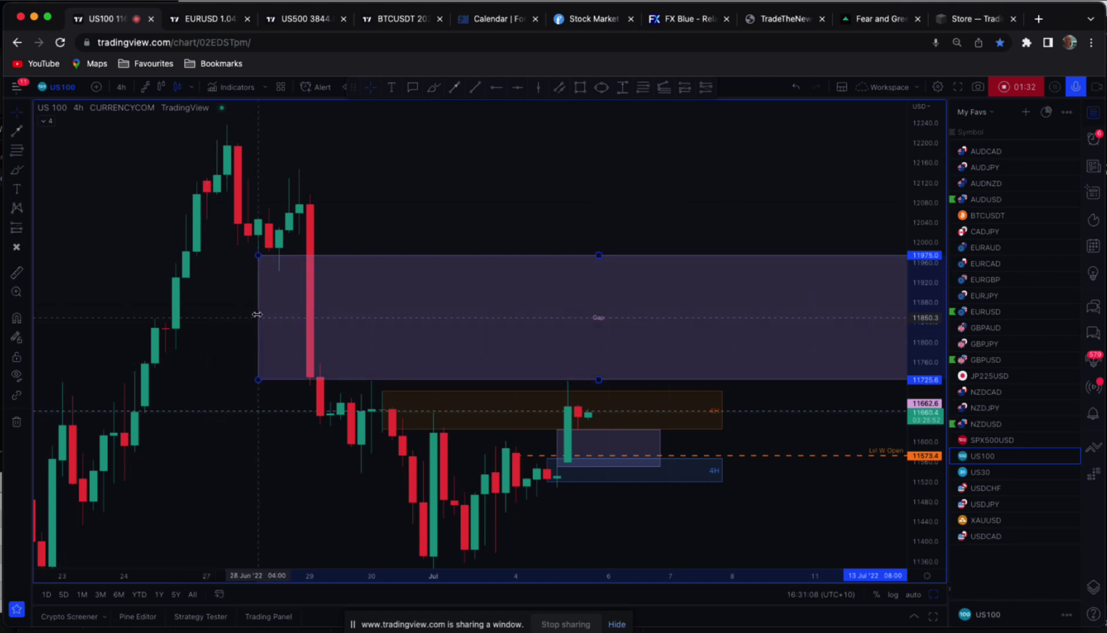
click(484, 183)
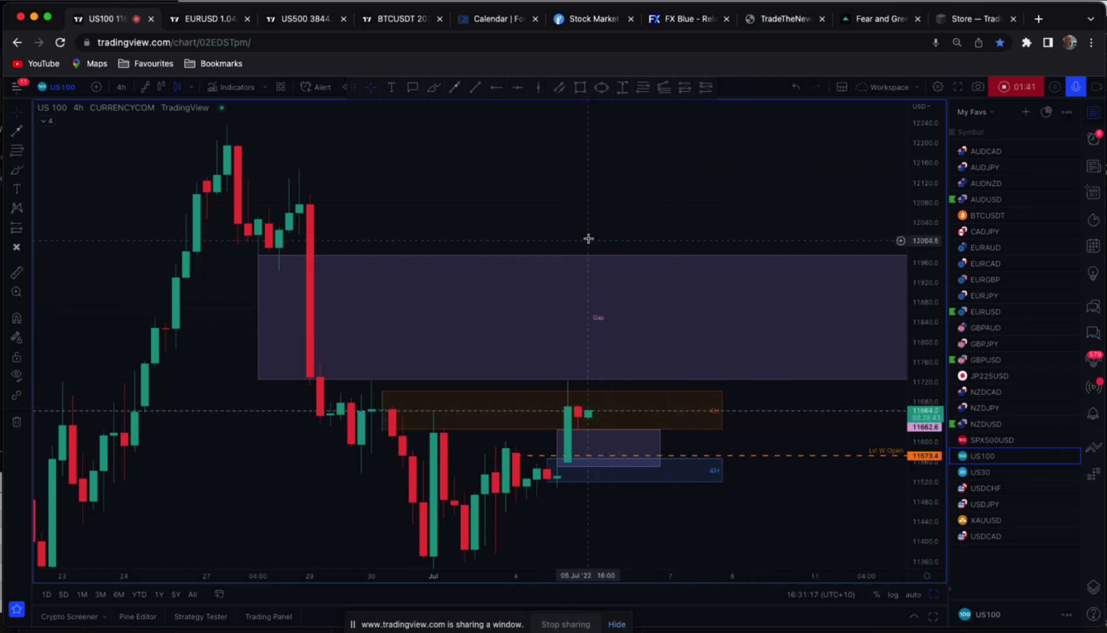
Step: Refine the small unlabelled purple zone above the blue 4H zone to start on 5 July and span 11624.0 to 11554.2
mouse_move(557, 217)
mouse_down()
mouse_move(561, 204)
mouse_move(563, 216)
mouse_up()
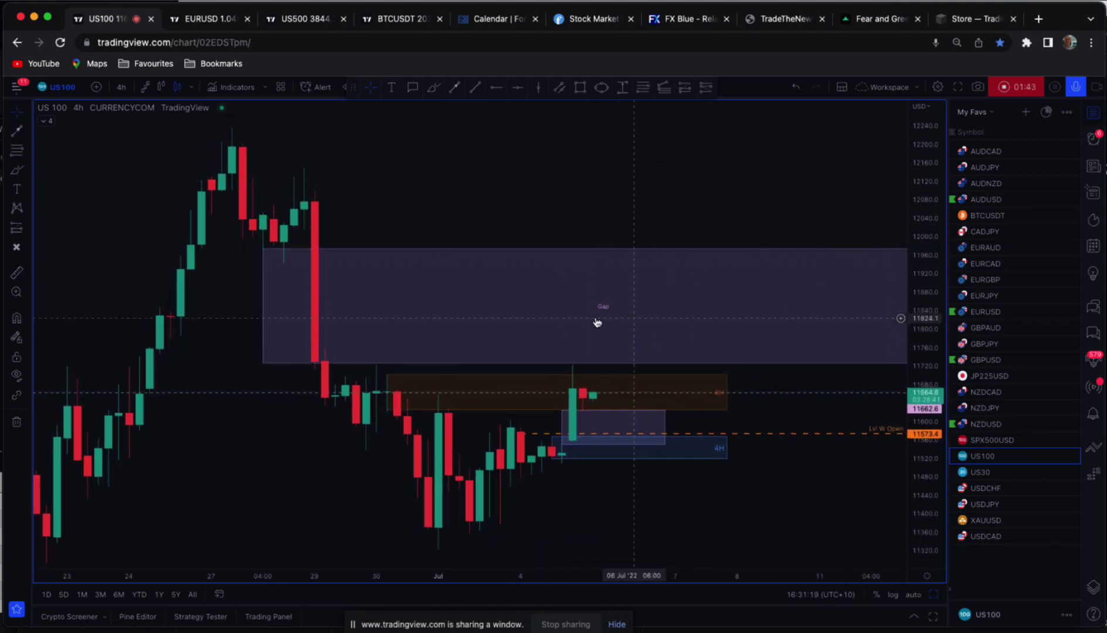
click(620, 309)
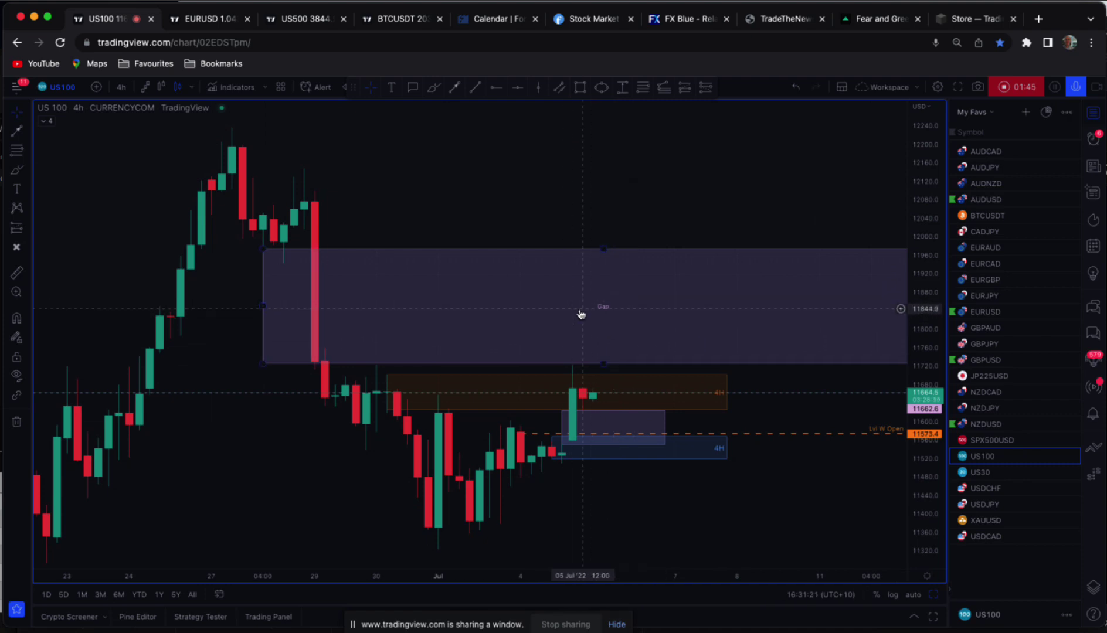
click(623, 517)
drag(608, 499, 610, 495)
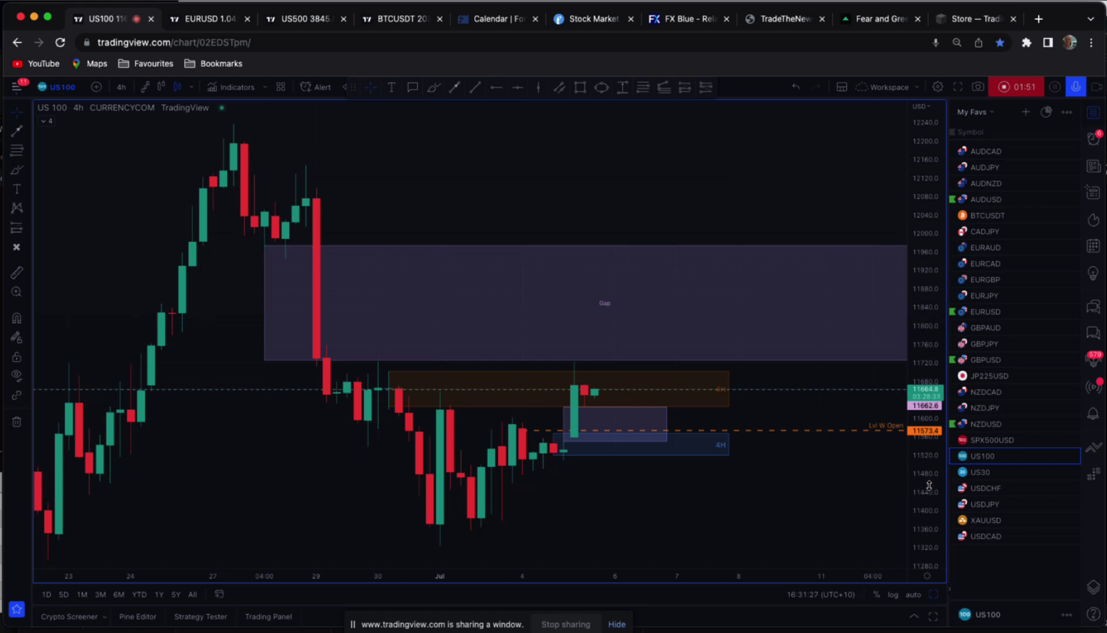
drag(929, 485, 928, 450)
scroll(821, 514, up, 1)
drag(741, 488, 792, 453)
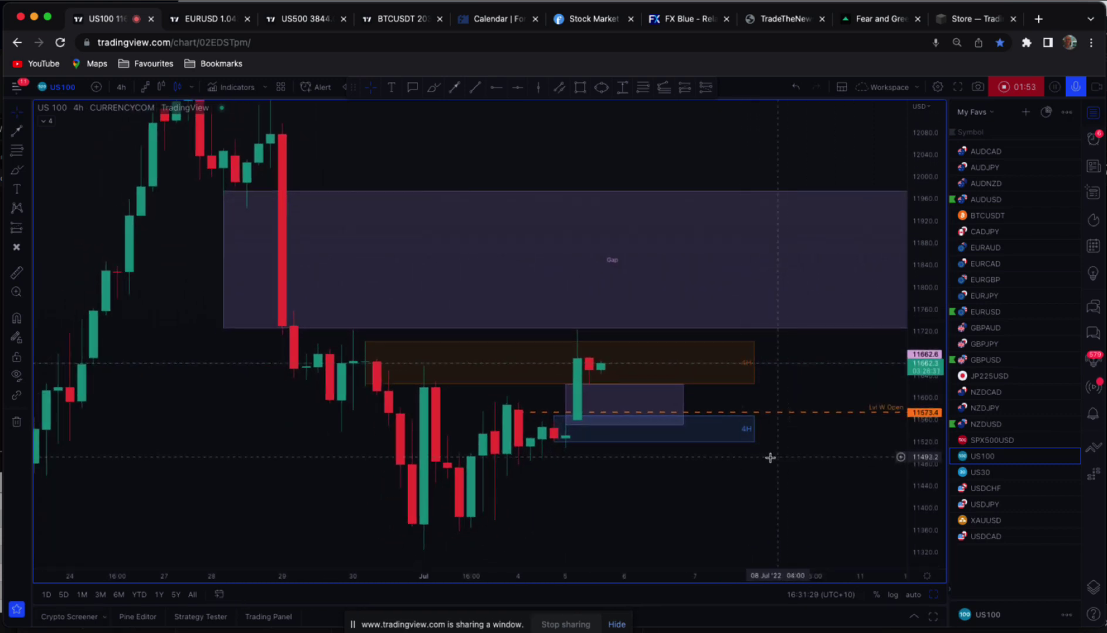
click(579, 401)
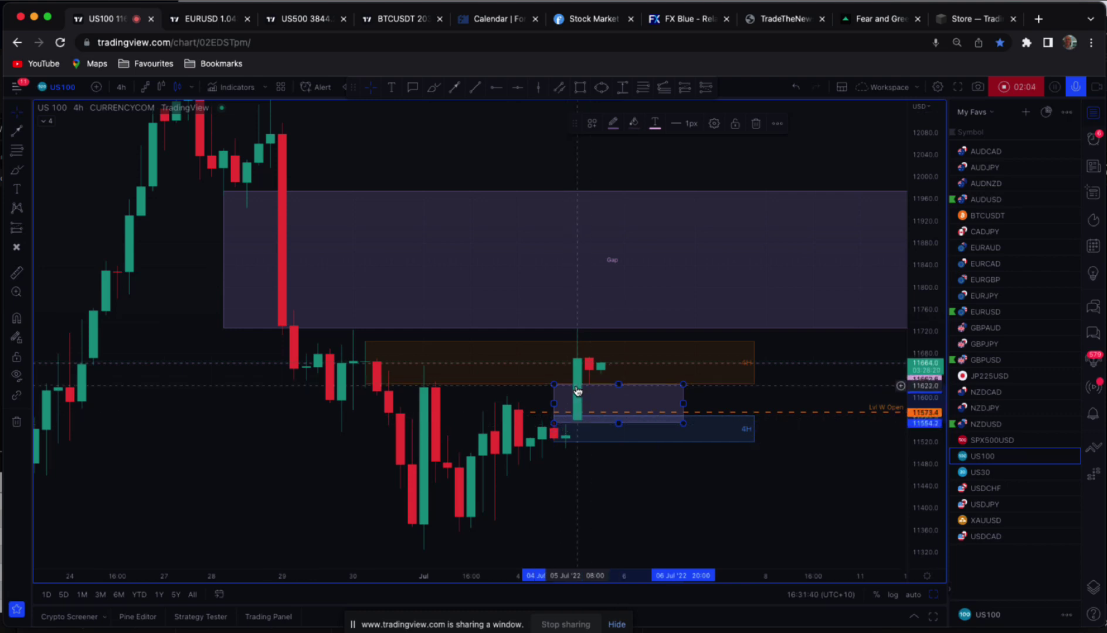
drag(555, 385, 578, 391)
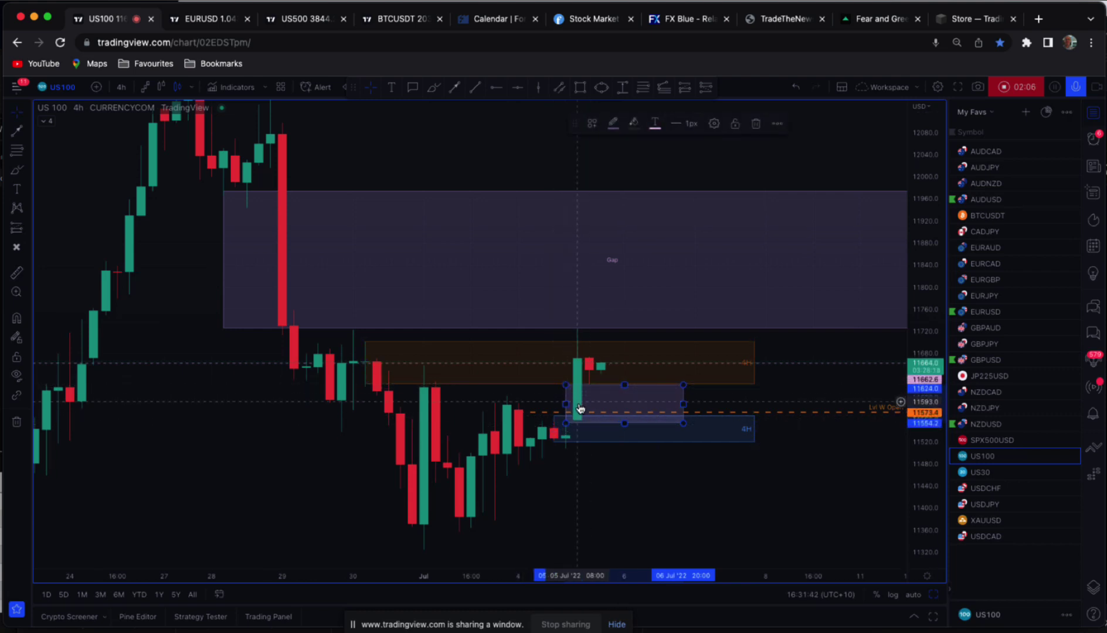
Step: Draw a Fib retracement from the 5 July swing low at 11506.0 up to the swing high at 11723.5
drag(923, 494, 919, 440)
scroll(793, 519, up, 1)
mouse_move(791, 521)
mouse_down()
mouse_move(798, 452)
mouse_move(798, 482)
mouse_up()
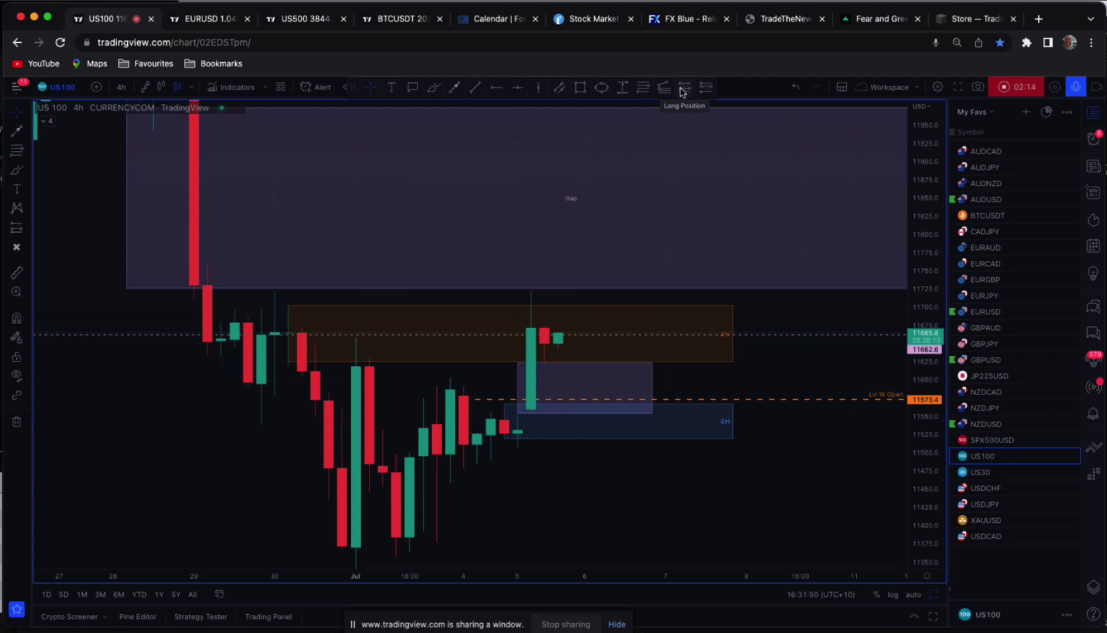
click(670, 93)
click(517, 449)
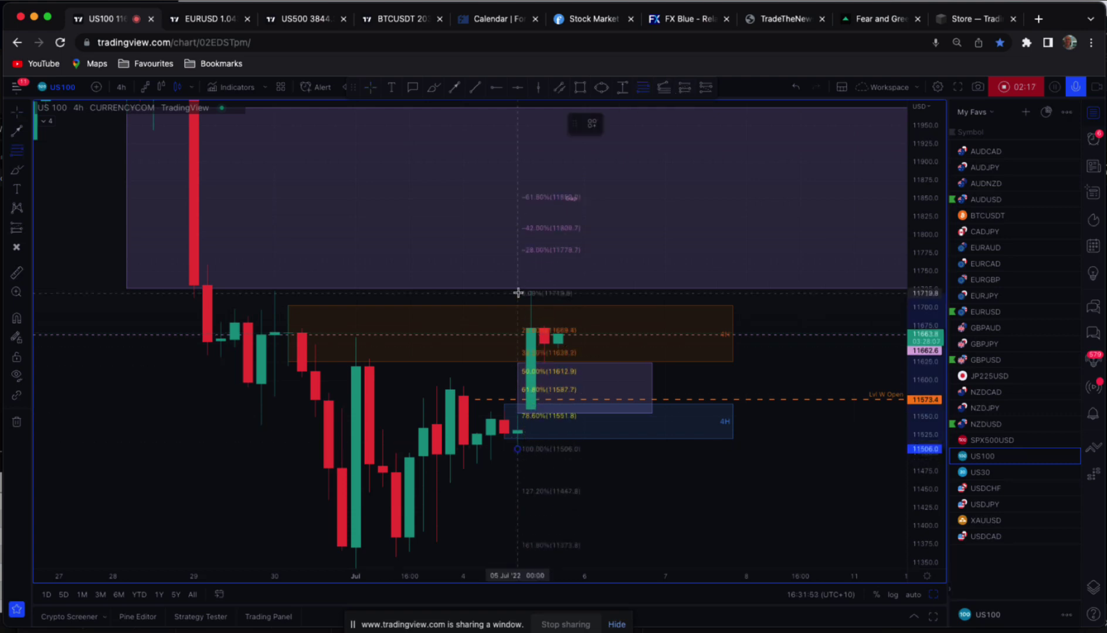
click(598, 290)
Step: Brush a projected price path from the latest candle down to about the 61.8% retracement level
click(434, 87)
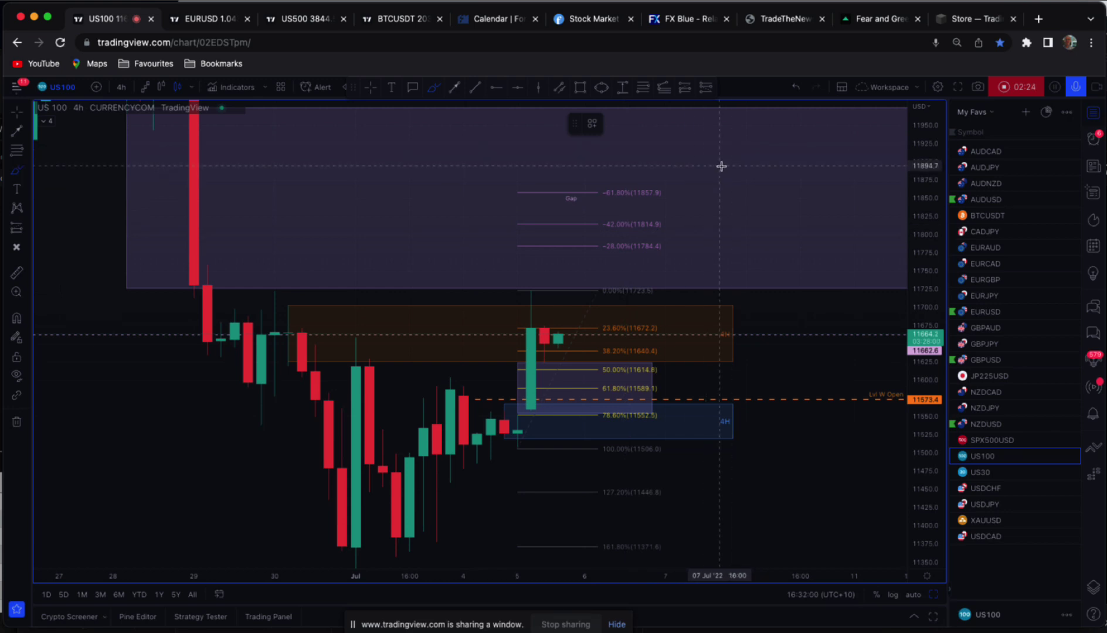
drag(557, 354, 572, 395)
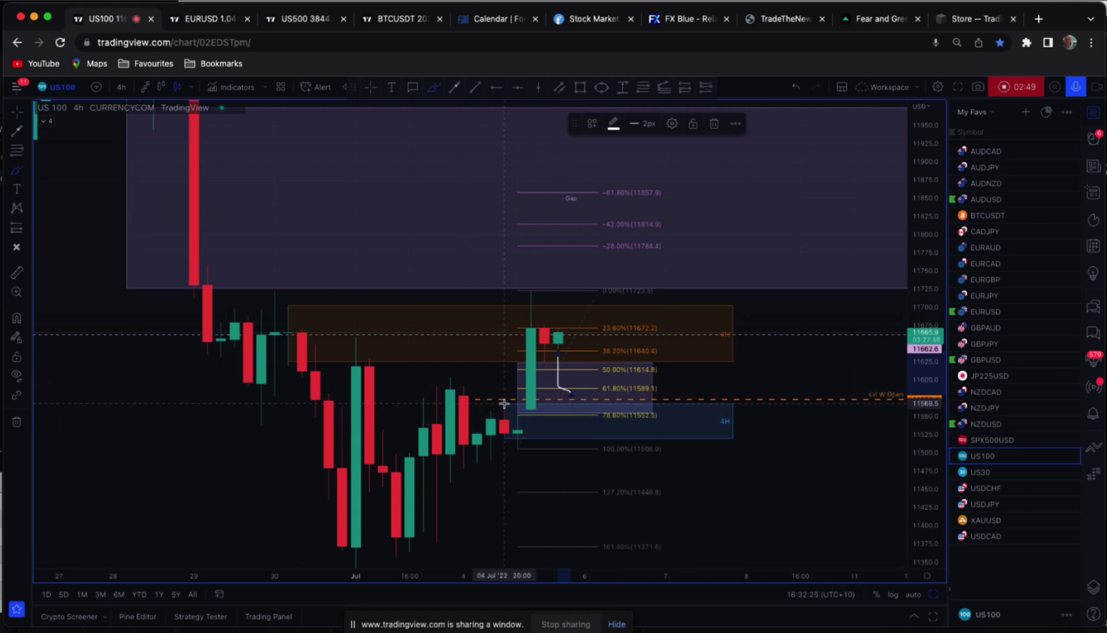
click(18, 113)
Step: Adjust the blue 4H zone to start at 04 July 2022 20:00, with its top just above the 78.6% level and its bottom at 11519.2
drag(504, 408, 502, 414)
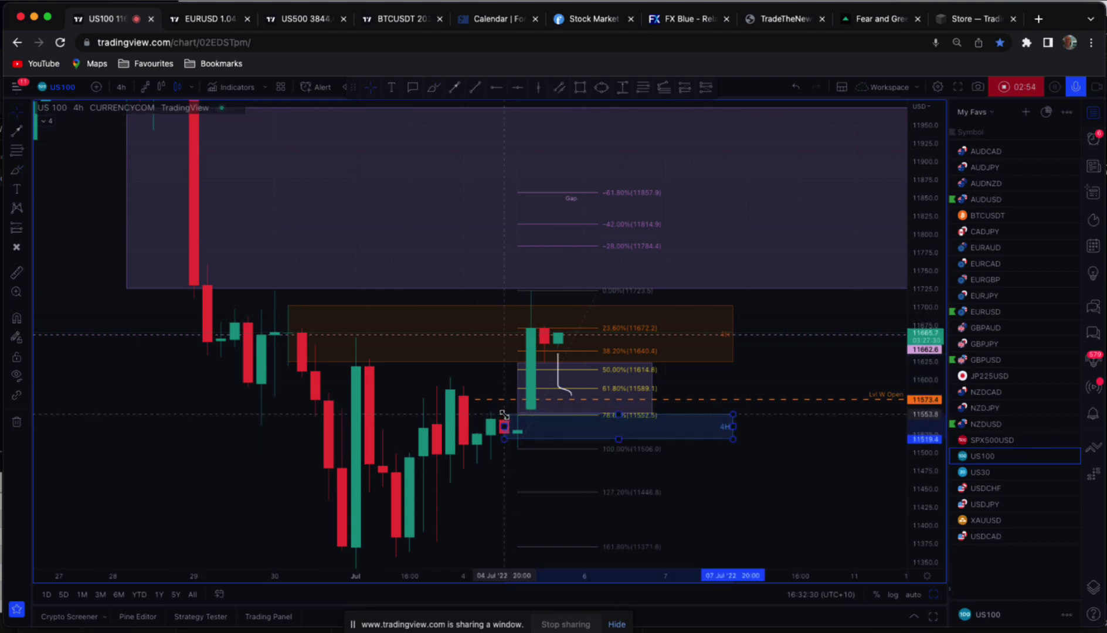
drag(504, 410, 504, 411)
mouse_move(503, 436)
mouse_down()
mouse_move(504, 447)
mouse_move(503, 435)
mouse_up()
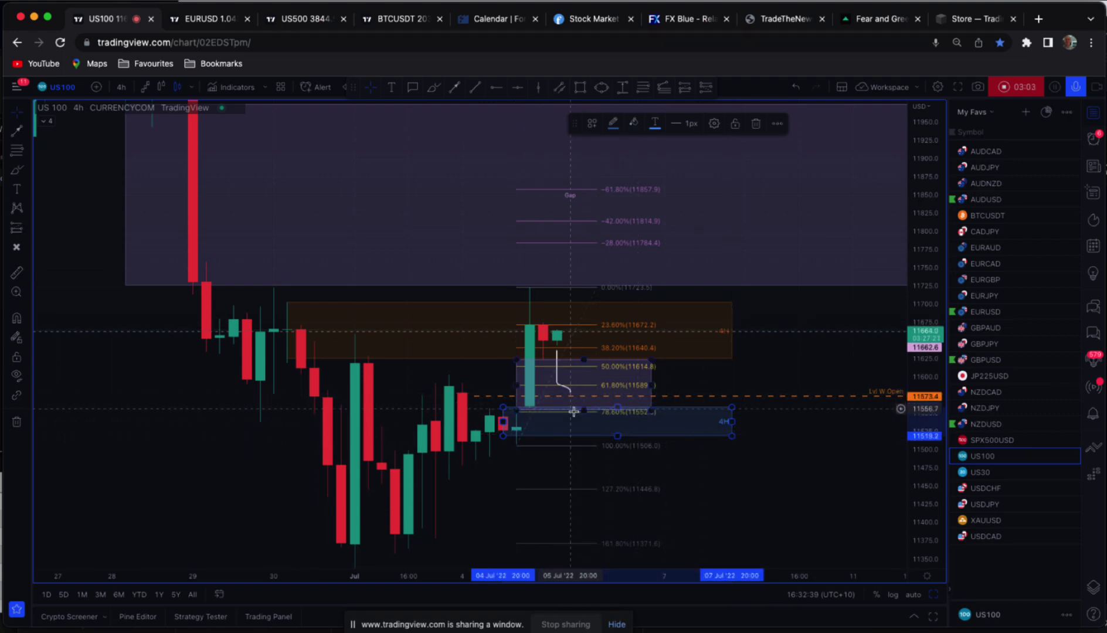
scroll(814, 463, down, 3)
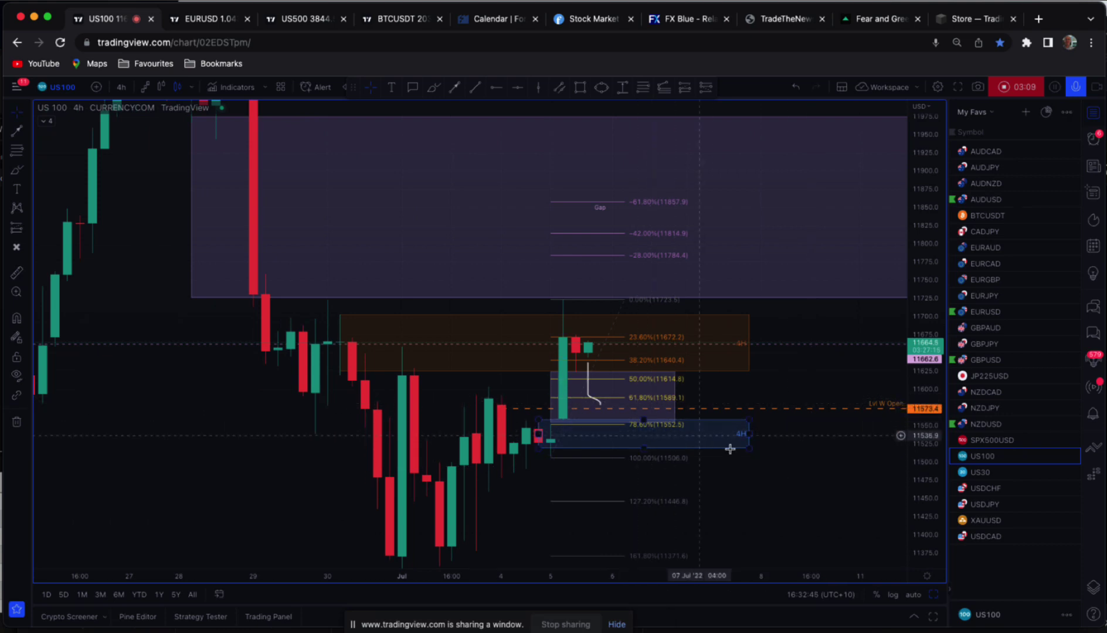
drag(781, 459, 749, 459)
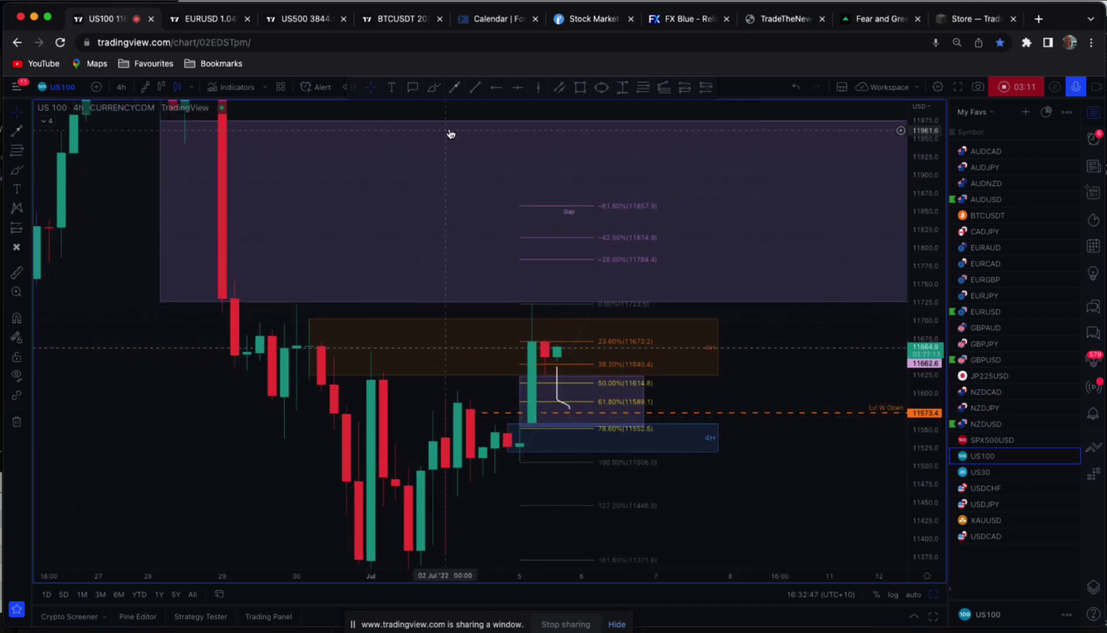
Step: Brush a projected price path from about the 61.8% retracement level up in waves through the gap zone to about 11930
click(434, 87)
mouse_move(570, 413)
mouse_down()
mouse_move(670, 296)
mouse_move(714, 215)
mouse_up()
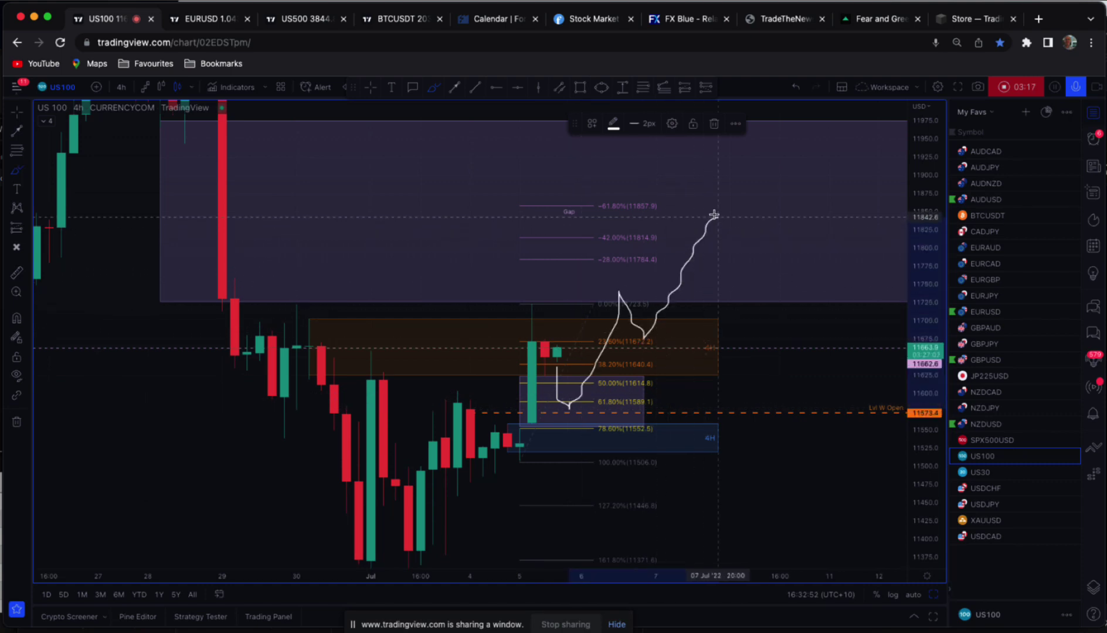
drag(744, 249, 815, 153)
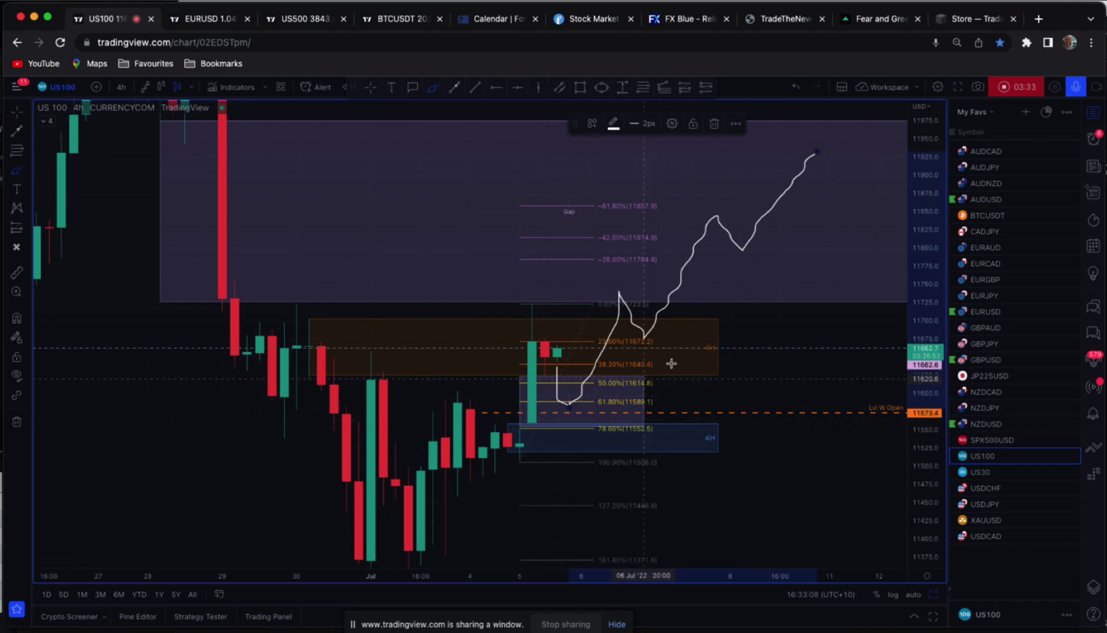
Step: Undo the brushed price path and the Fib retracement, and review the gap and 4H zones against the recent candles
click(796, 88)
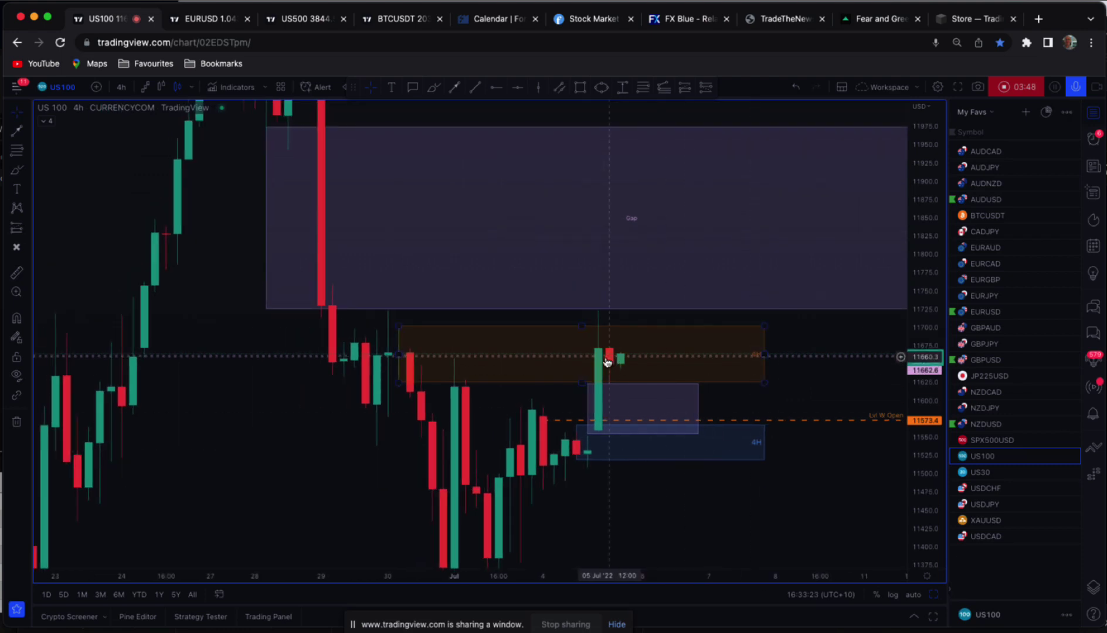
scroll(607, 361, down, 1)
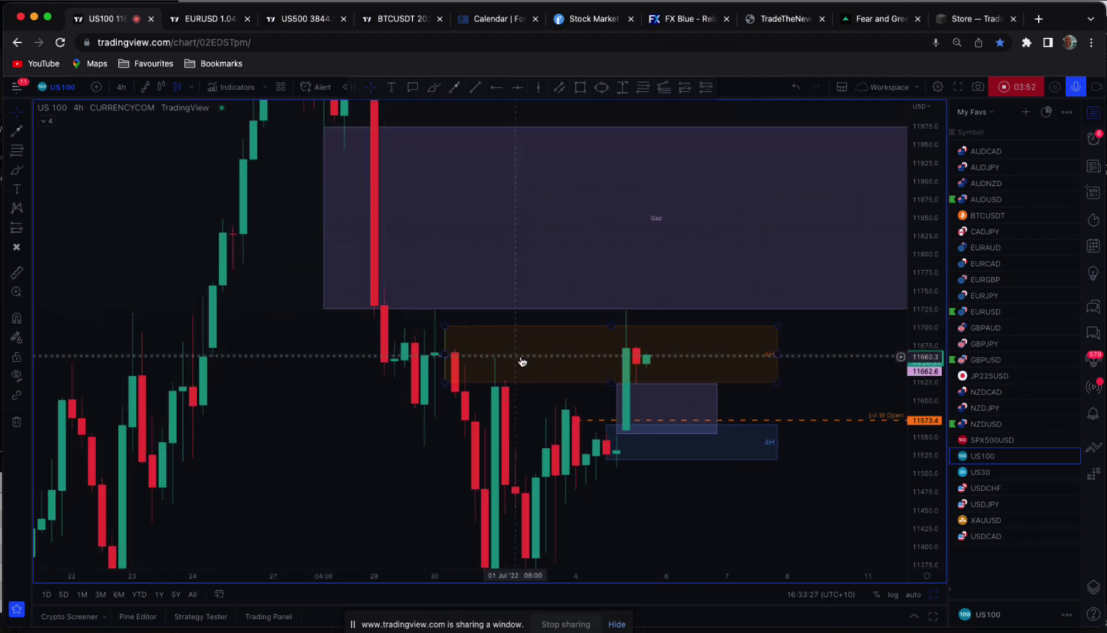
scroll(657, 363, up, 1)
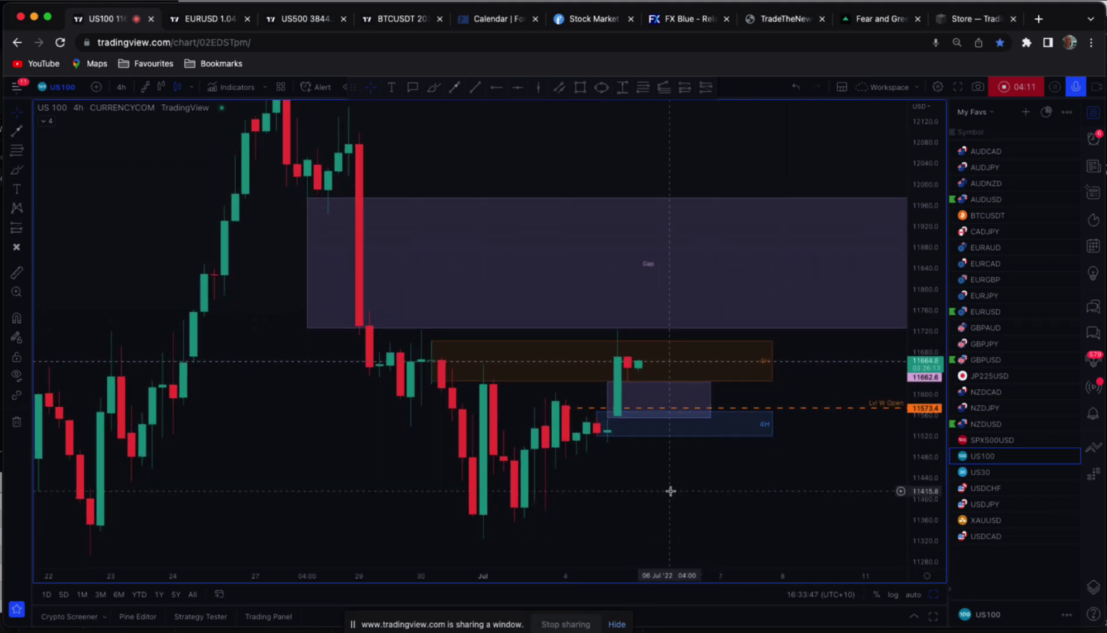
drag(669, 494, 678, 500)
drag(924, 451, 925, 486)
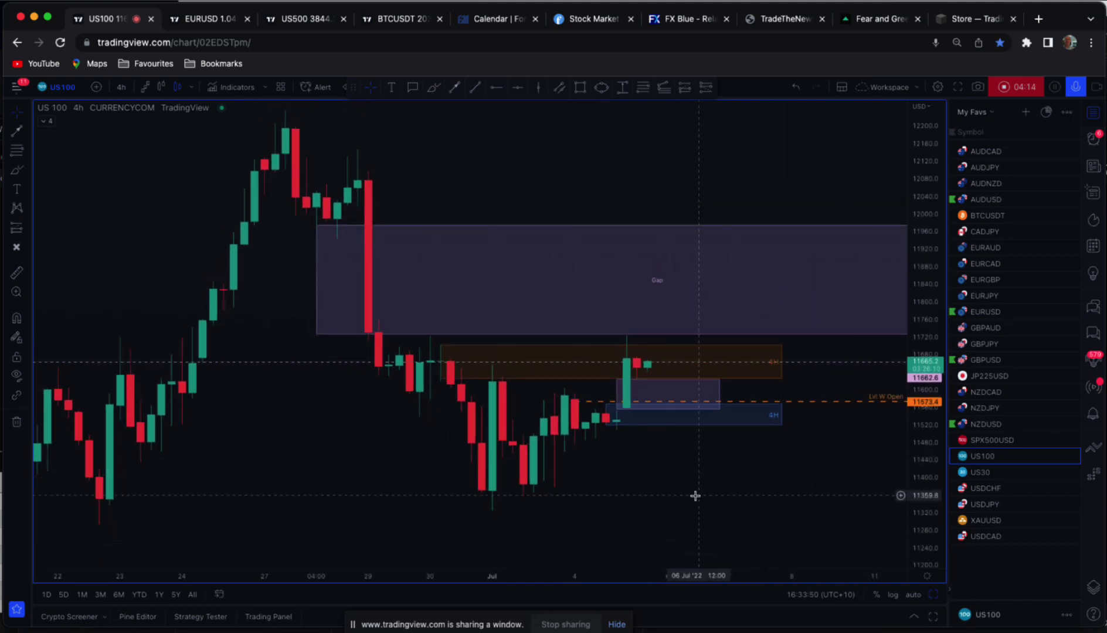
drag(686, 491, 683, 495)
drag(925, 460, 925, 436)
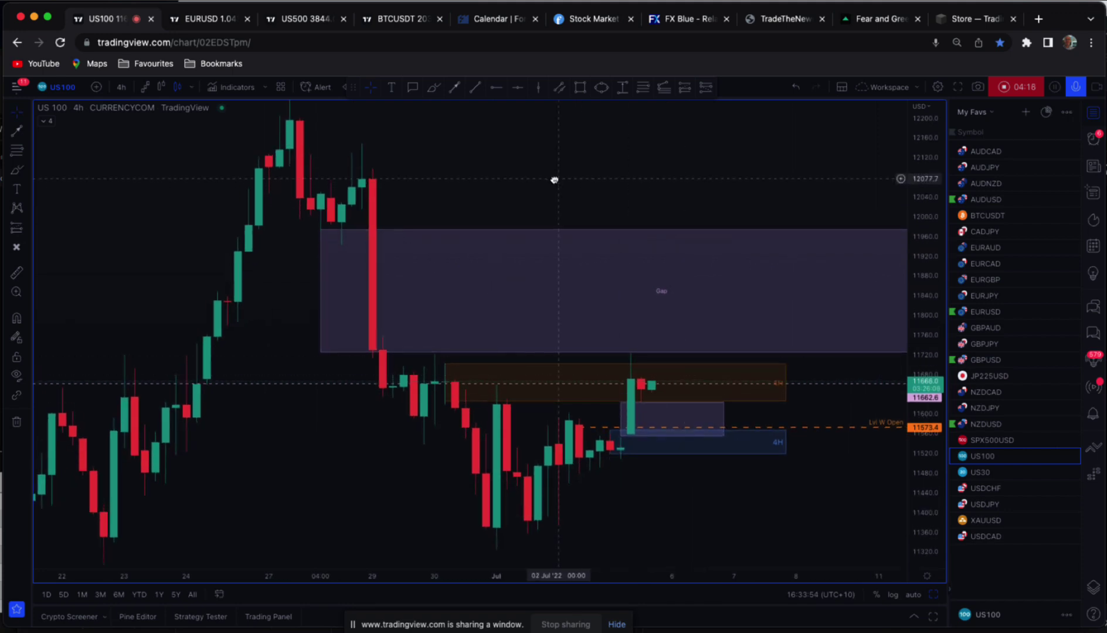
drag(555, 178, 556, 181)
drag(569, 193, 563, 195)
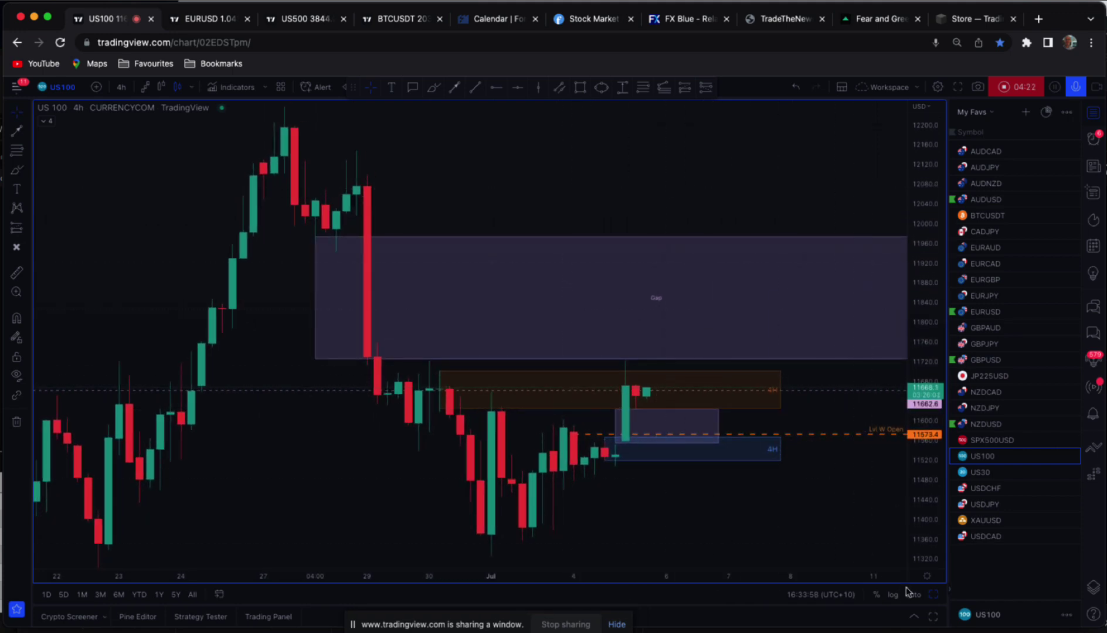
Step: Restore the multi-chart layout and maximise the 5-minute US100 chart, framing the move from 4 July evening into 5 July
click(936, 596)
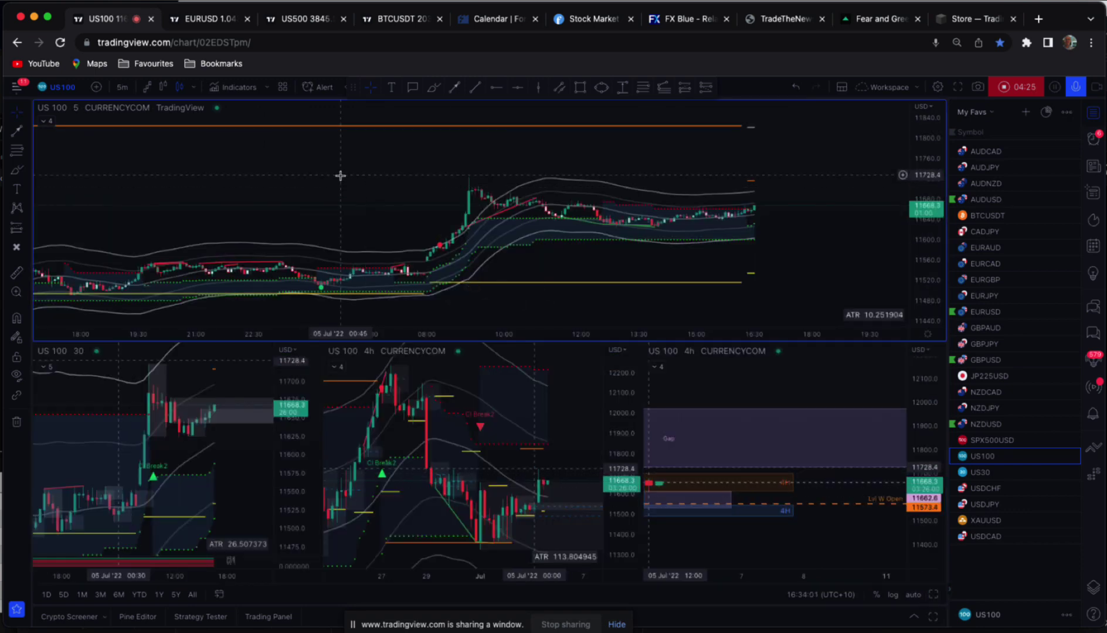
click(934, 595)
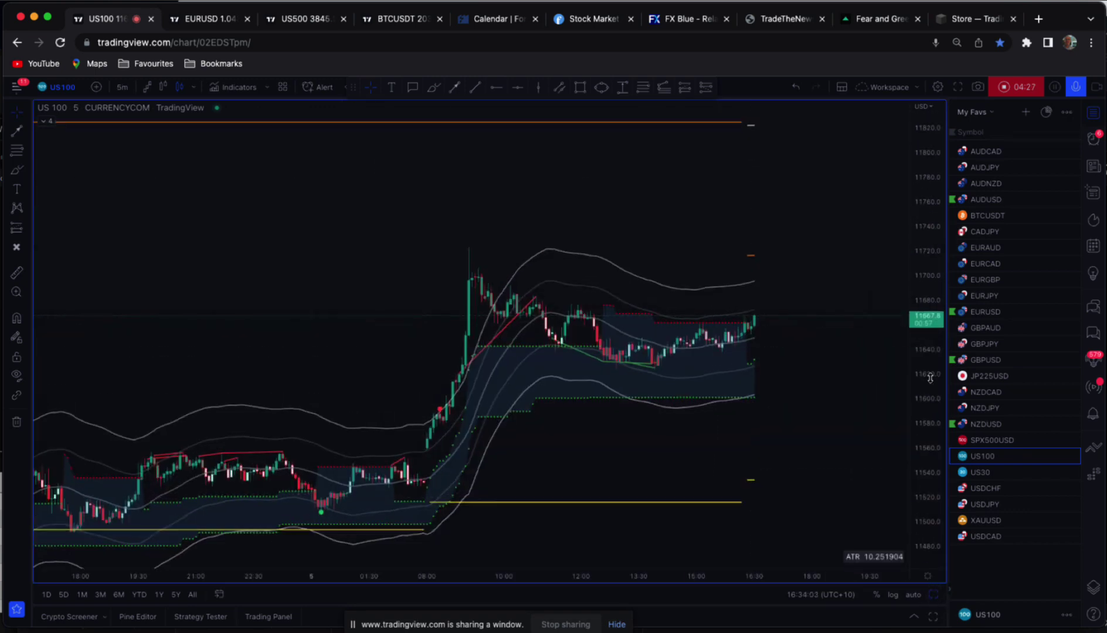
drag(646, 362, 724, 380)
scroll(729, 362, up, 1)
drag(419, 251, 426, 274)
Step: Brush a cross over the red dot just after 08:00 and a circle around the green dot at the 5 July low
click(433, 87)
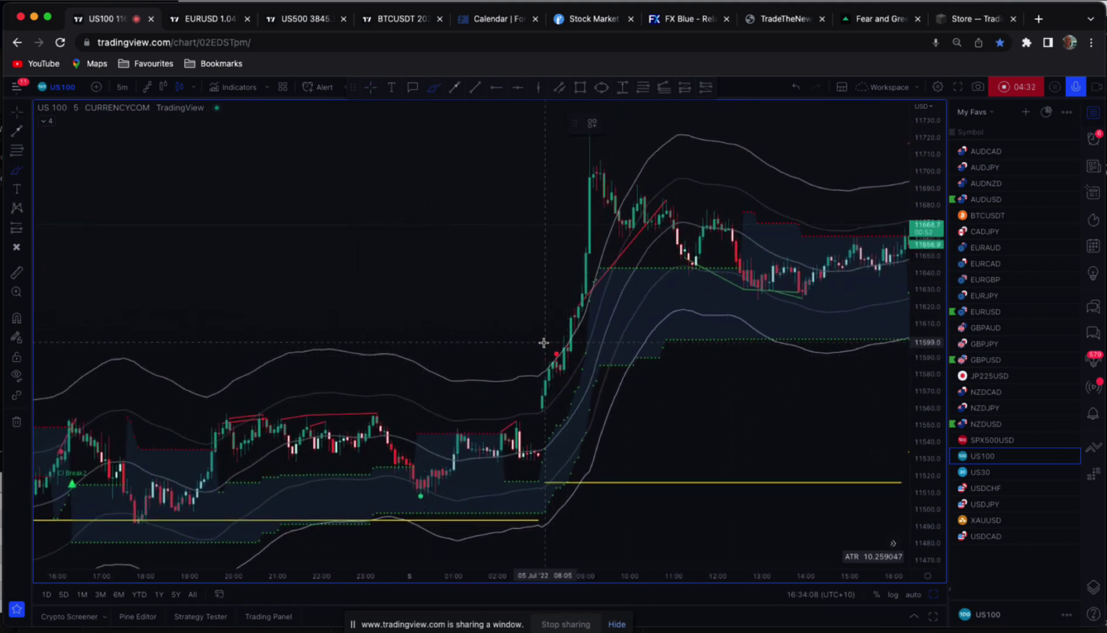
drag(543, 343, 554, 361)
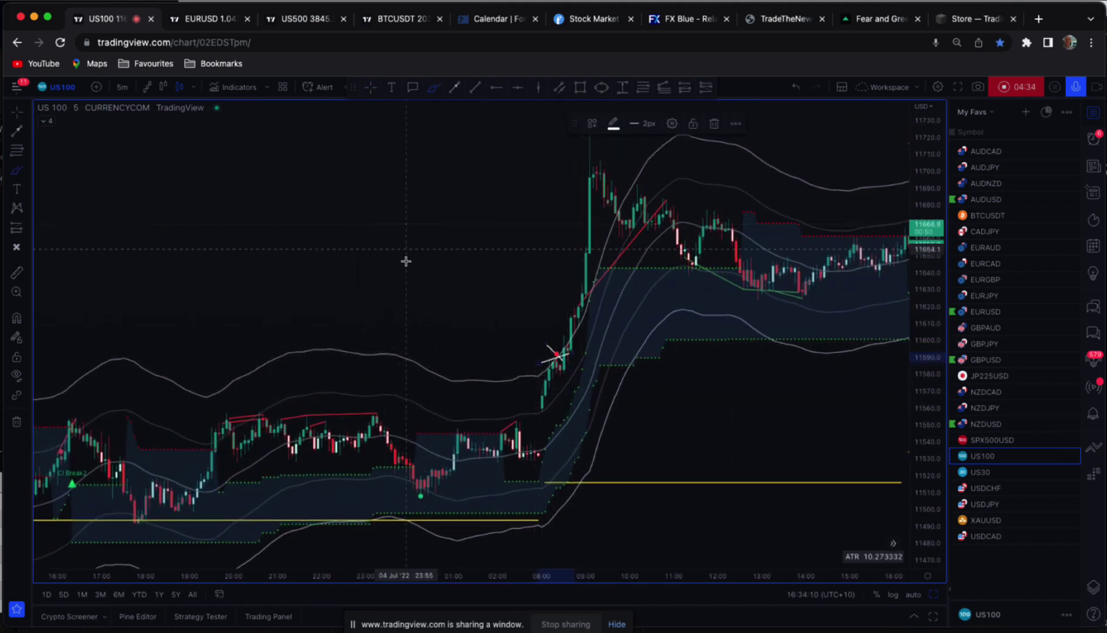
mouse_move(419, 482)
mouse_down()
mouse_move(436, 500)
mouse_move(405, 485)
mouse_up()
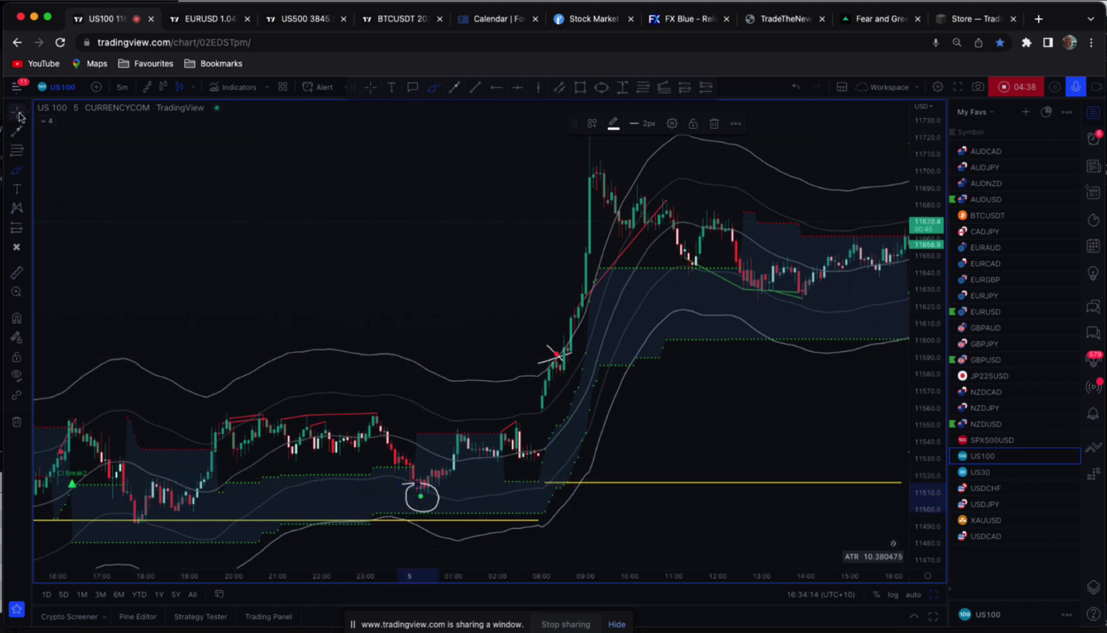
Step: Draw a short arrow pointing at the circled 5 July low and a long arrow rising from it to 11707.2 at 08:45
click(276, 142)
click(454, 89)
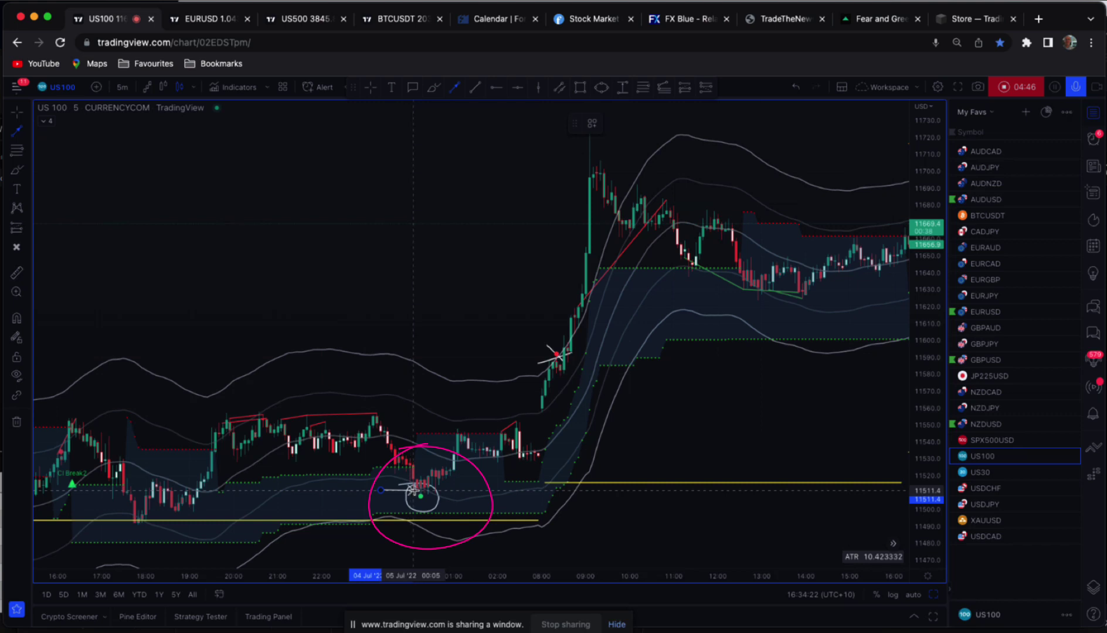
key(alt+b)
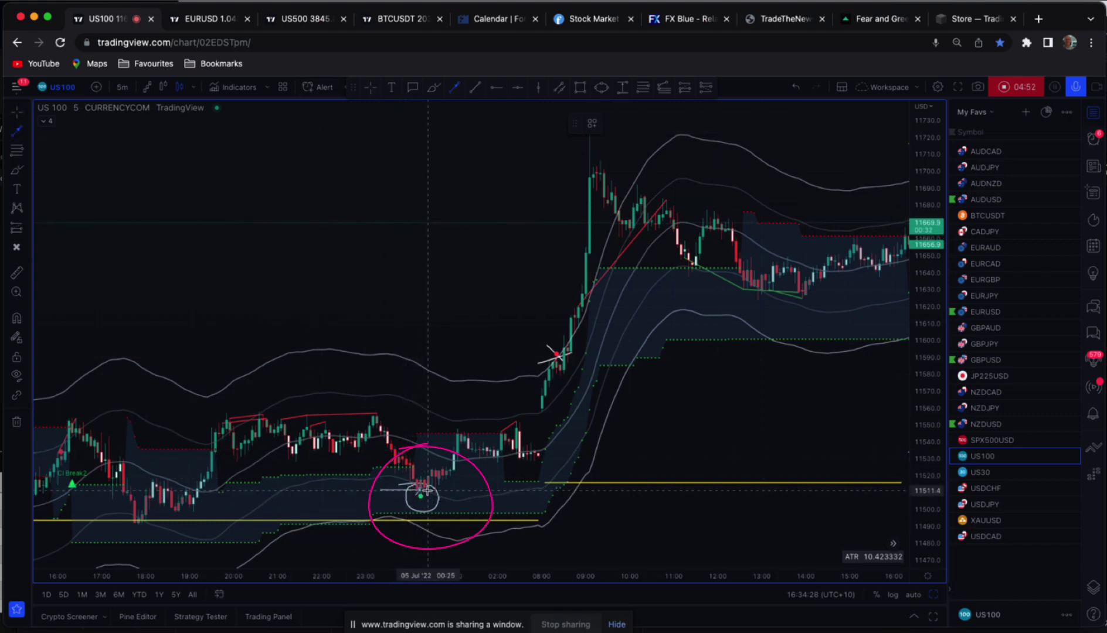
mouse_move(430, 479)
mouse_down()
mouse_move(588, 151)
mouse_move(574, 161)
mouse_up()
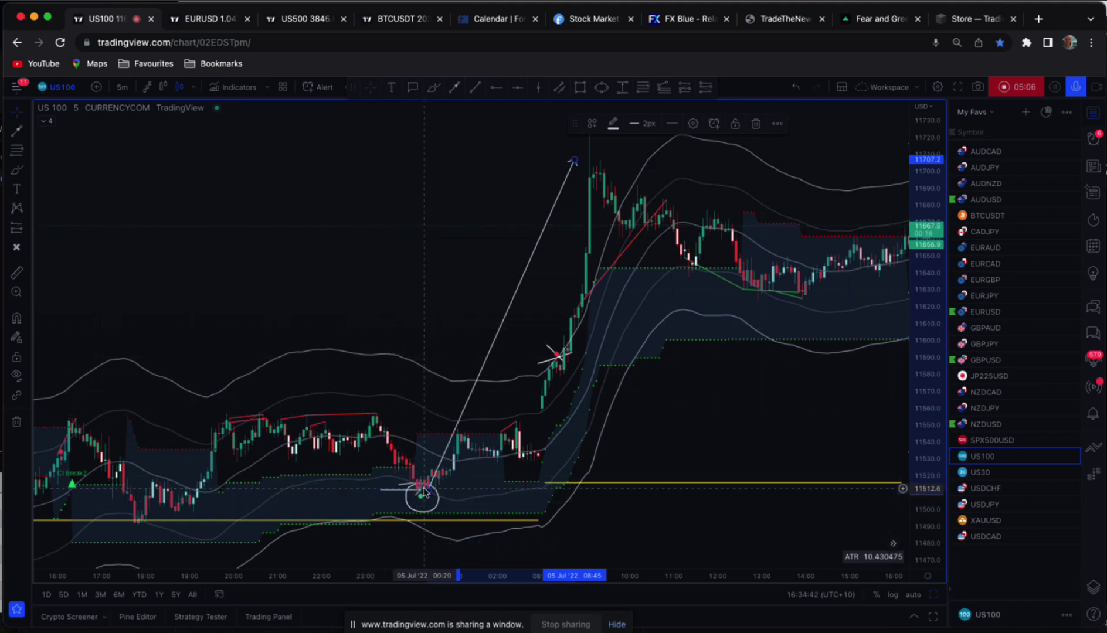
Step: Draw a rectangle zone on 4 July from 14:25 to 18:25 spanning 11510.5 to 11493.8
scroll(718, 434, left, 5)
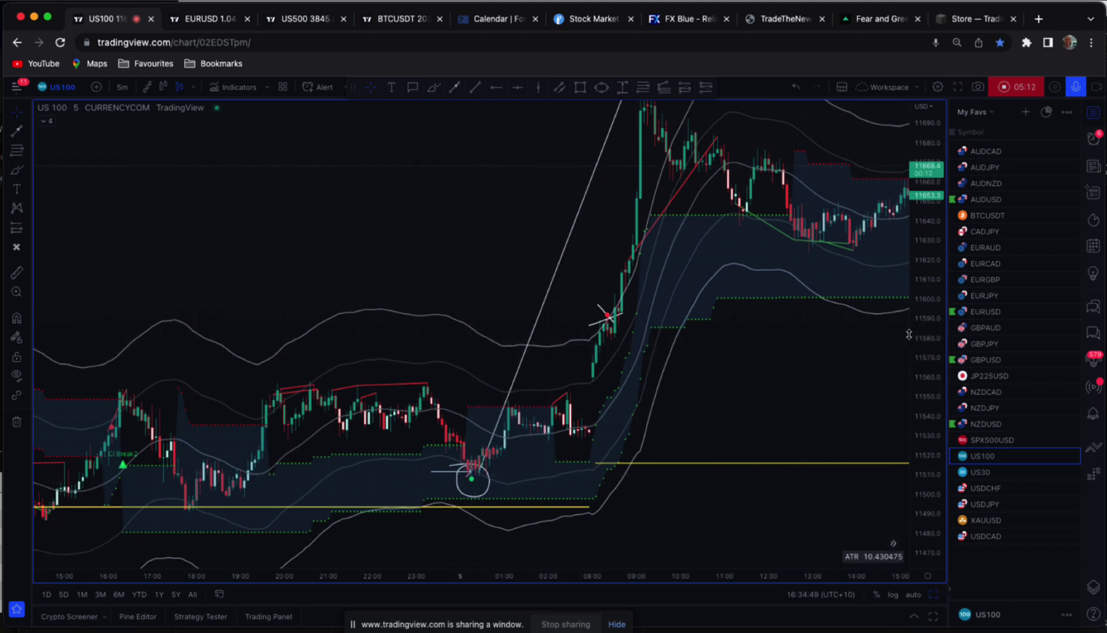
scroll(778, 418, right, 4)
scroll(779, 417, left, 5)
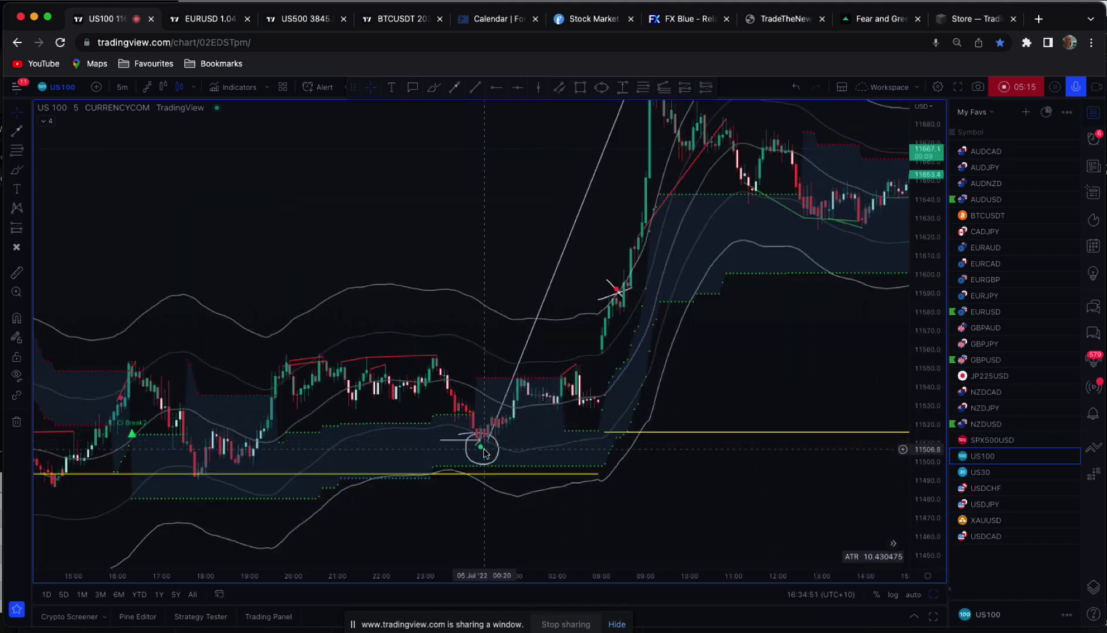
drag(319, 217, 506, 163)
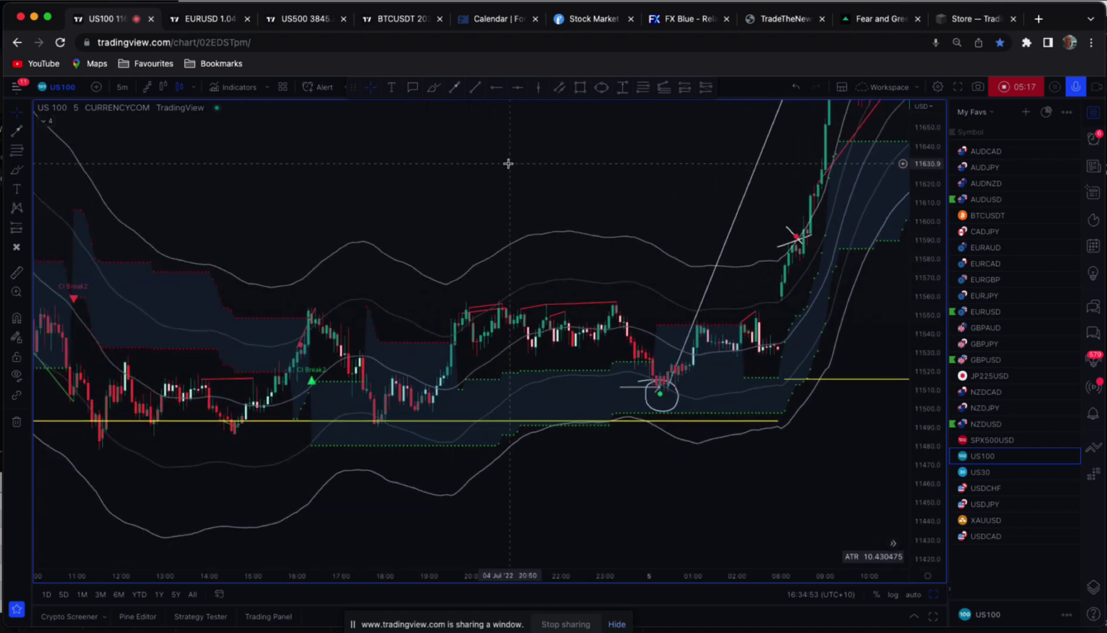
drag(371, 223, 519, 254)
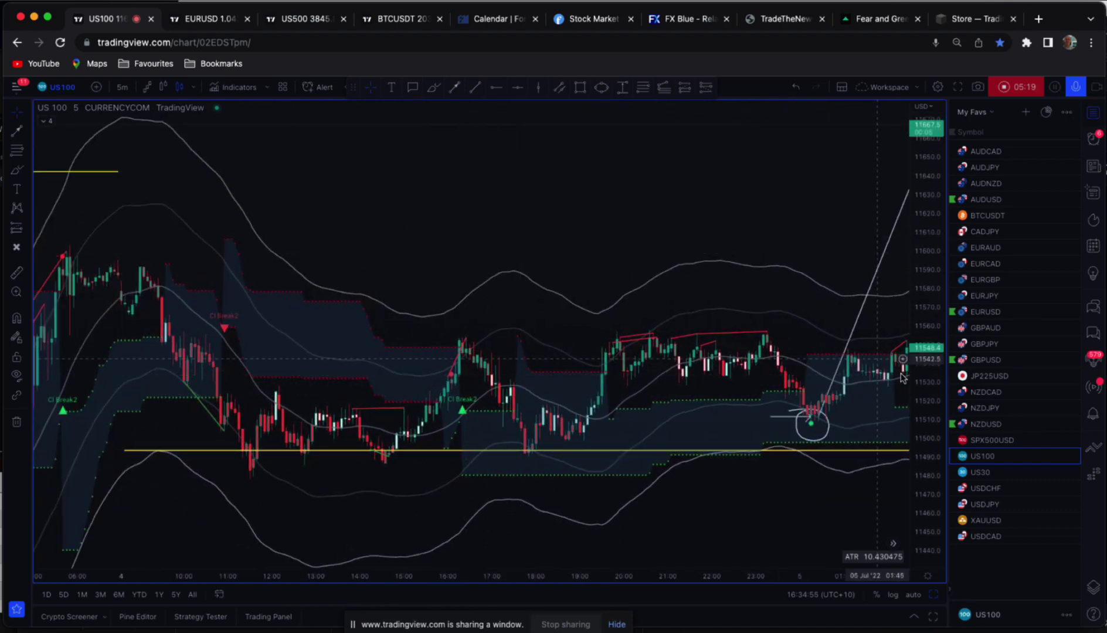
scroll(681, 284, left, 4)
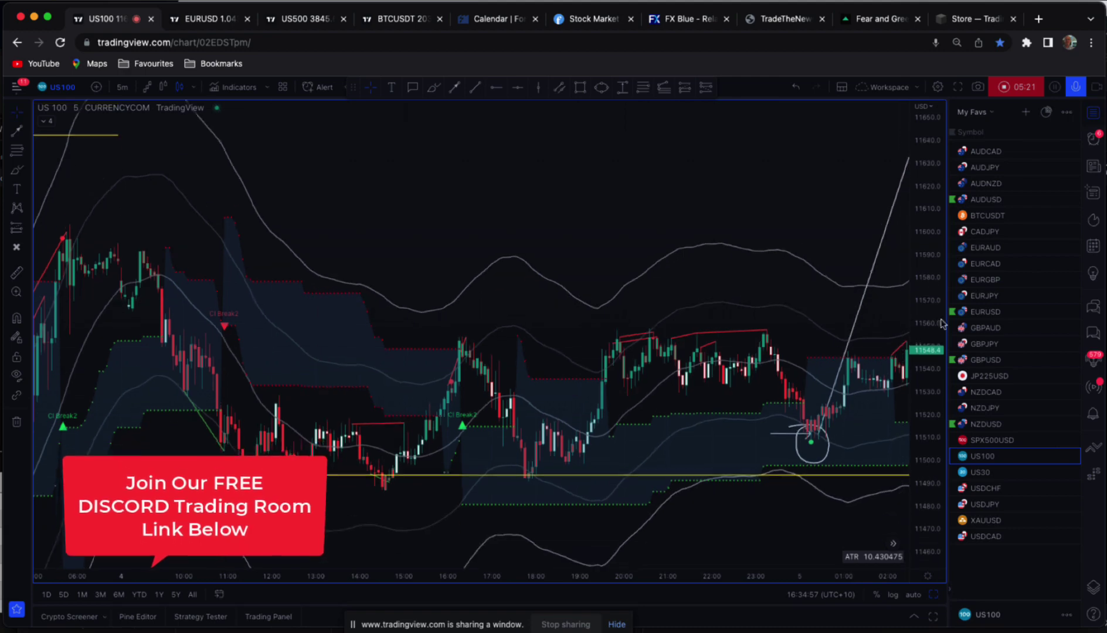
scroll(585, 284, up, 2)
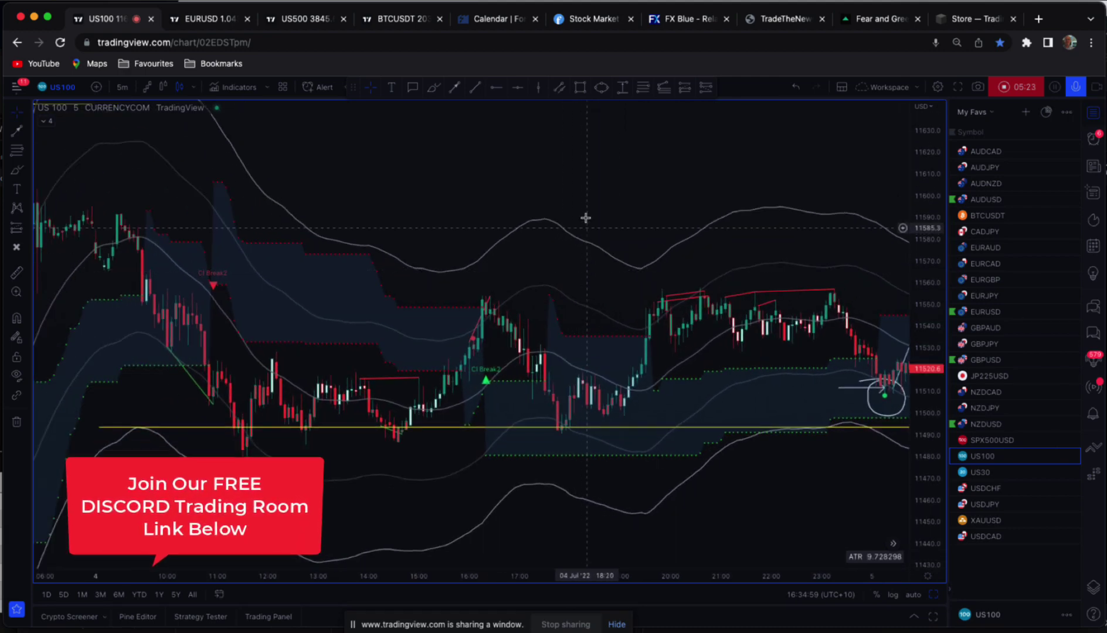
click(579, 88)
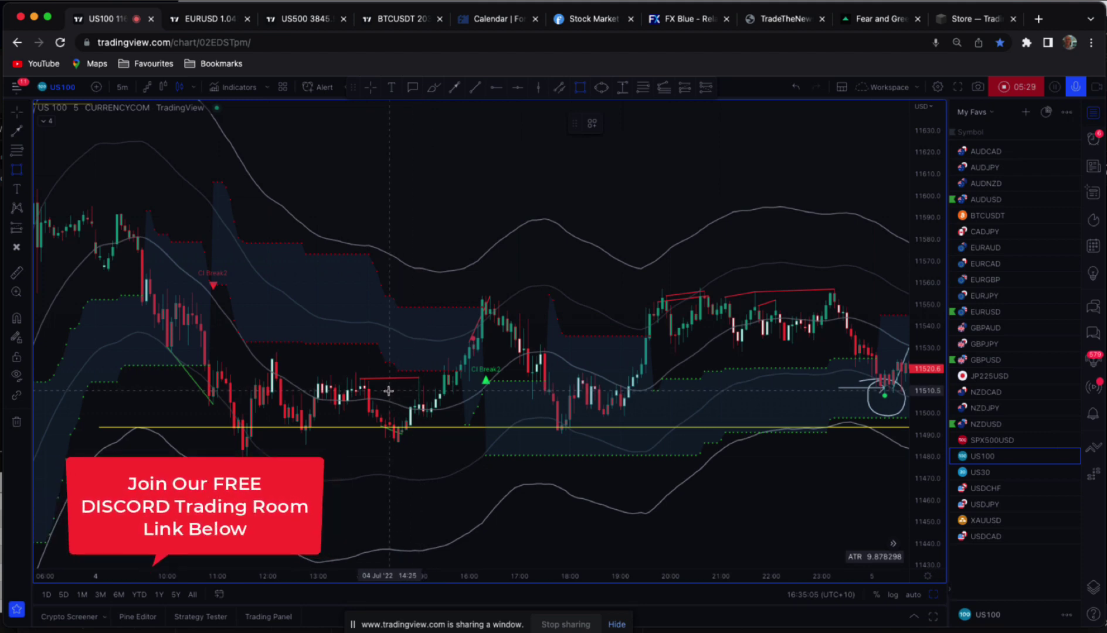
mouse_move(388, 391)
mouse_down()
mouse_move(449, 416)
mouse_move(591, 427)
mouse_up()
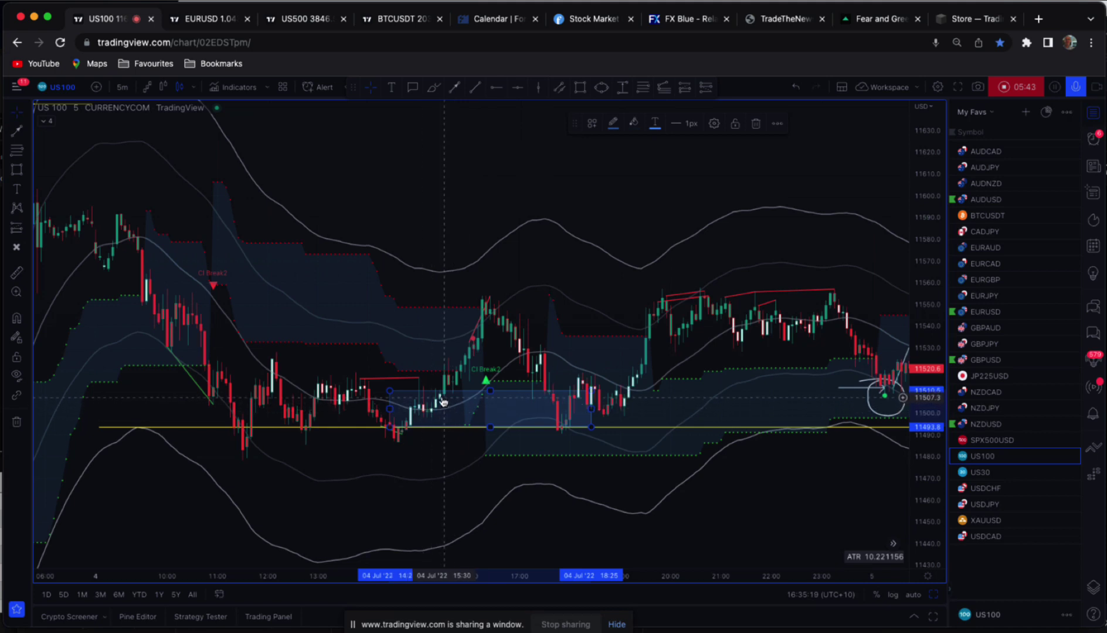
Step: Draw an arrow rising from the zone at 11501.9, 4 July 18:00, to 11553.6 at 19:30
scroll(444, 402, up, 1)
mouse_move(365, 347)
mouse_down()
mouse_move(370, 451)
mouse_move(337, 350)
mouse_up()
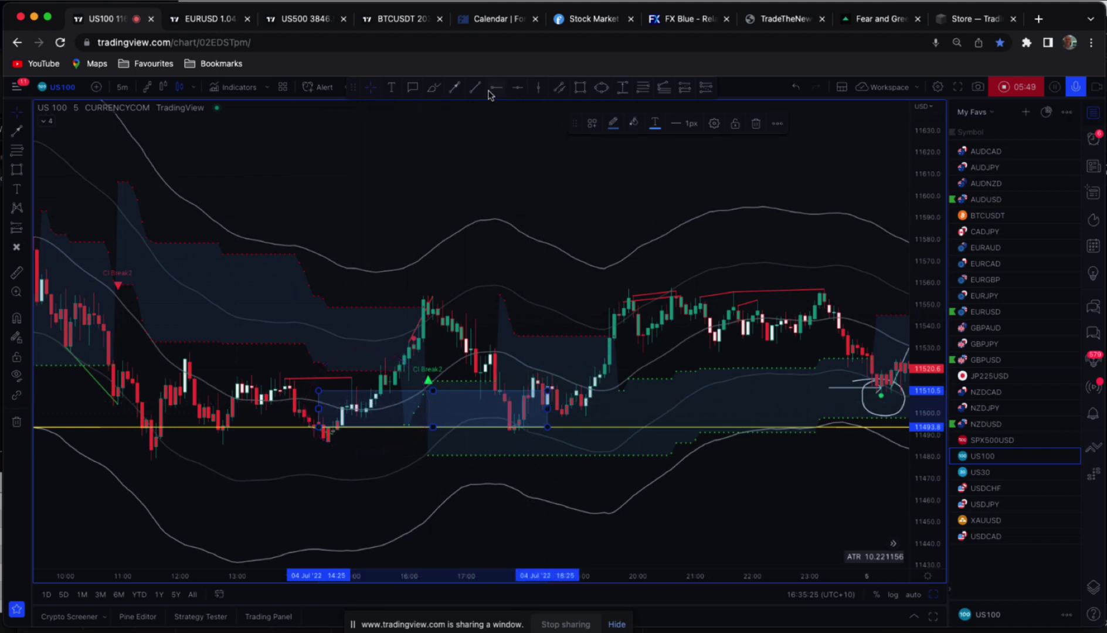
click(456, 87)
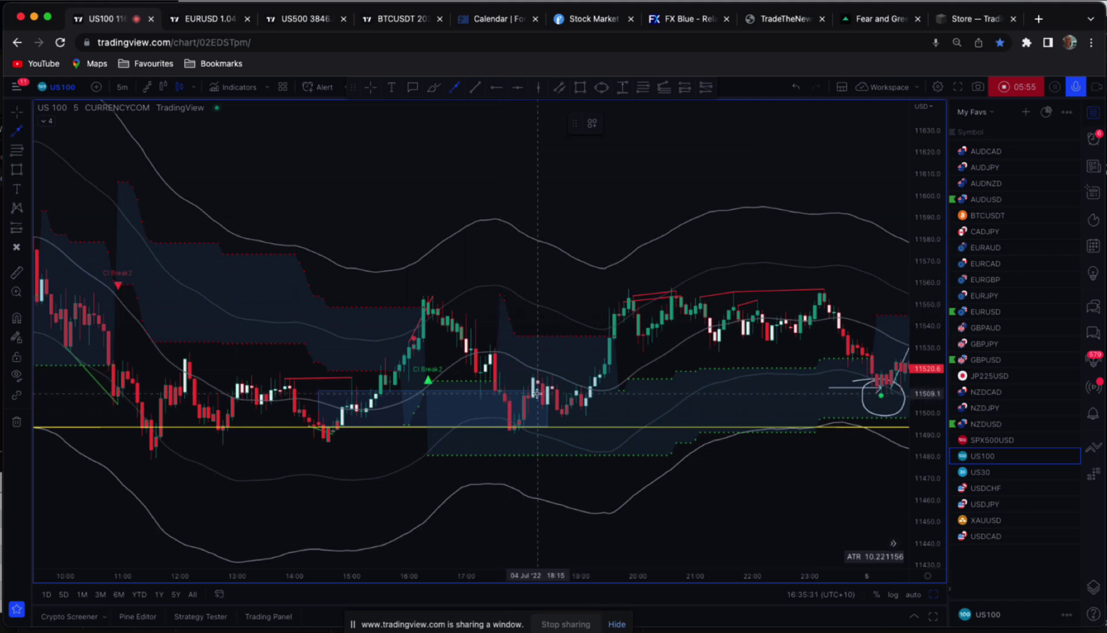
drag(523, 408, 609, 298)
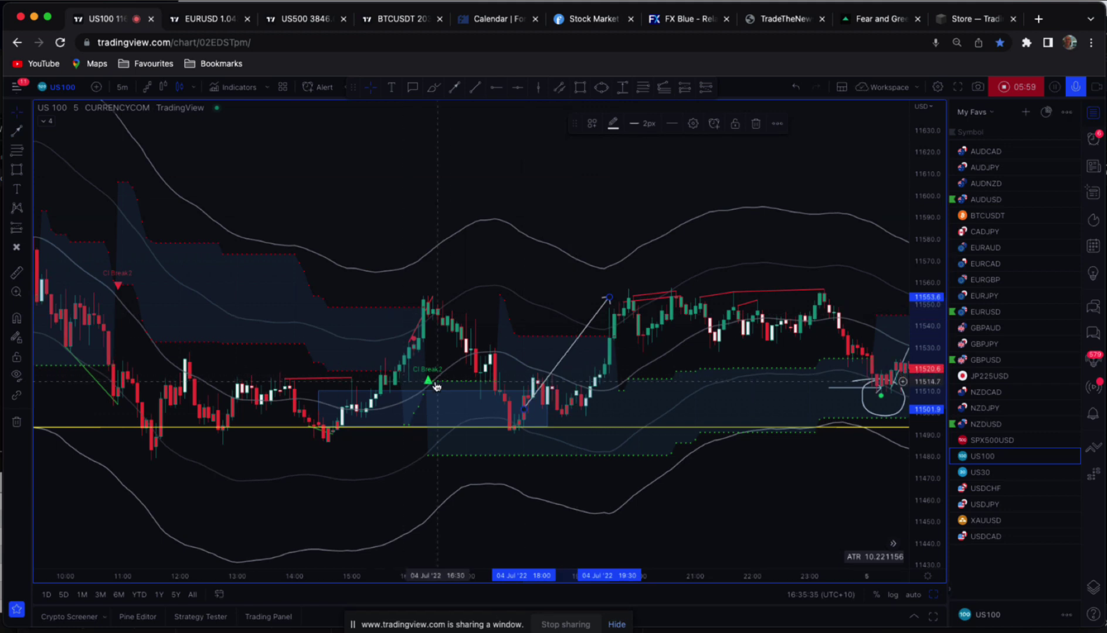
Step: Draw a rectangle zone around the red CI Break2 marker from about 11565 to 11549, and an arrow falling from it to 11498.5
scroll(138, 288, down, 2)
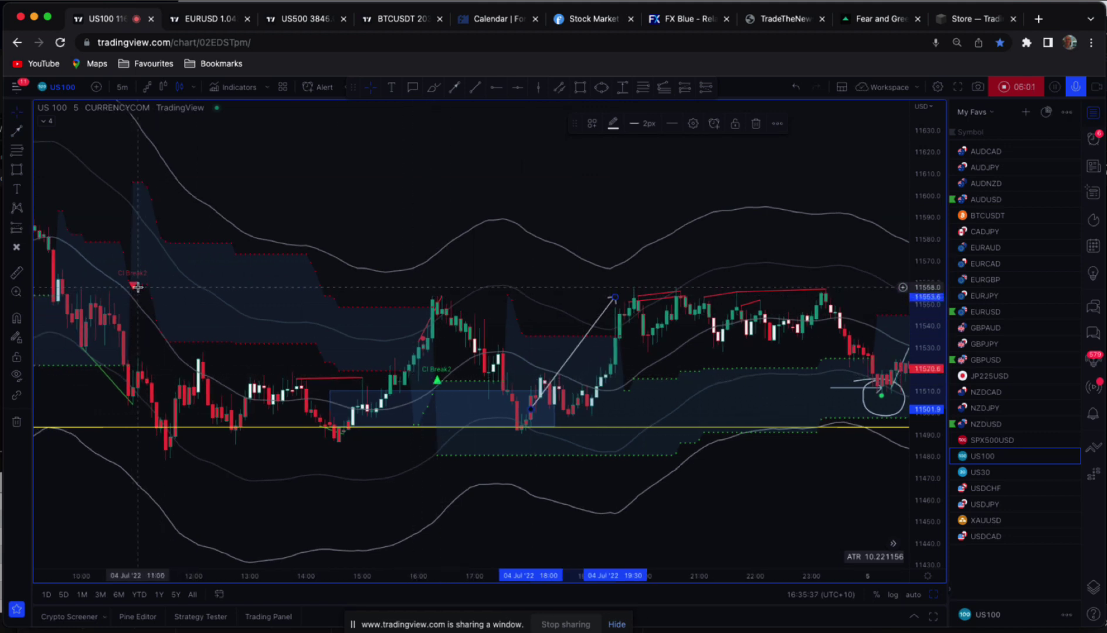
click(580, 86)
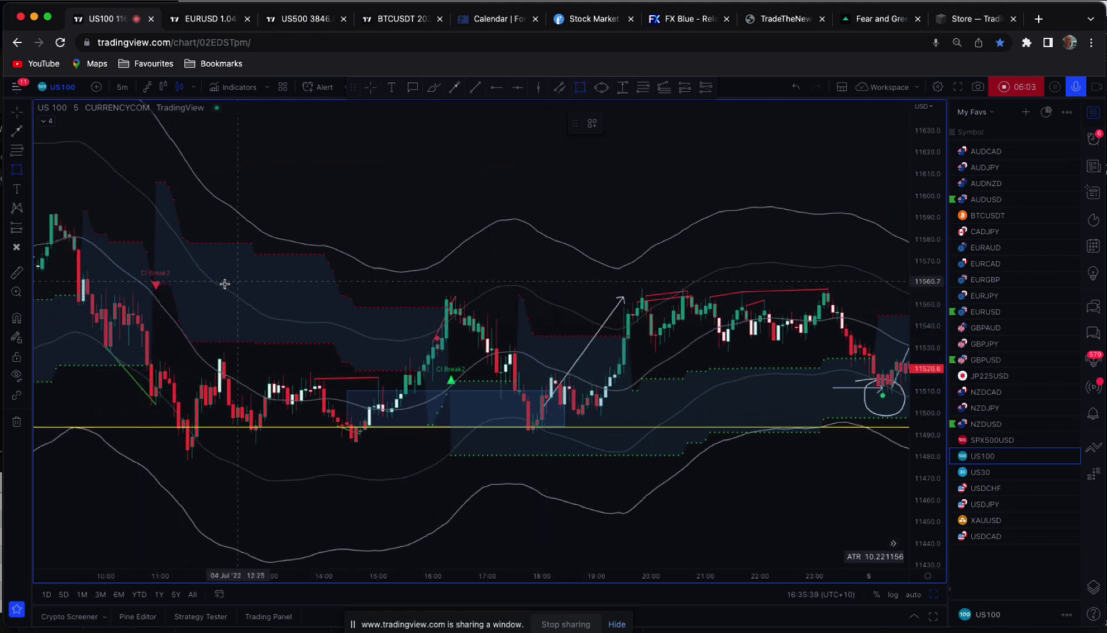
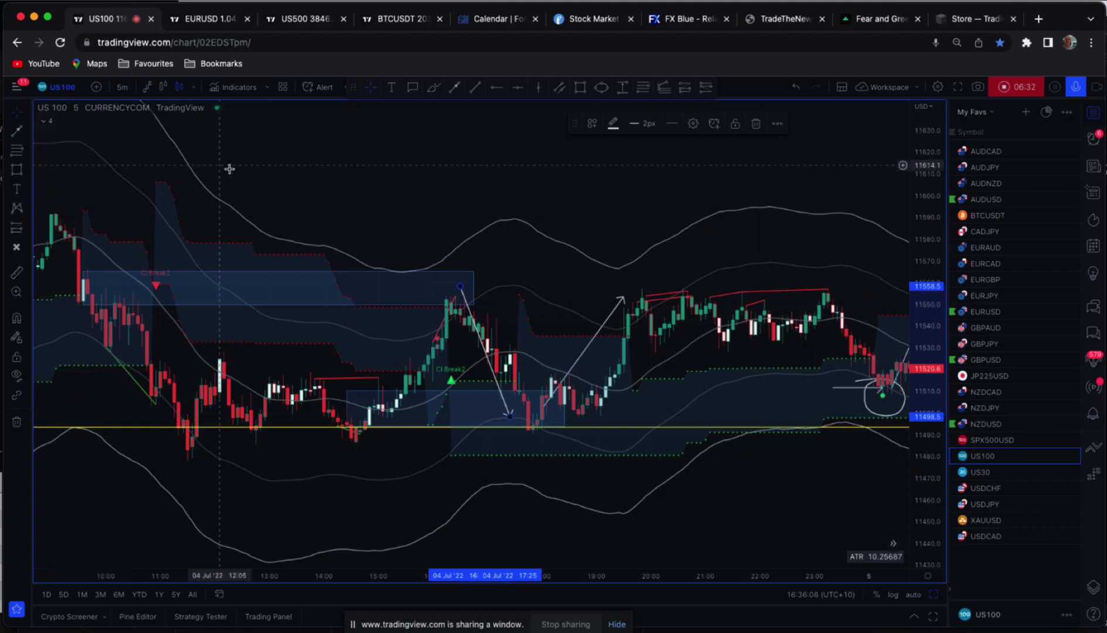
Step: Draw a rectangle zone from 2 July 04:00 to 4 July 12:20 between 11487.0 and 11463.7, and an arrow rising from it to 11540.5
drag(228, 168, 504, 207)
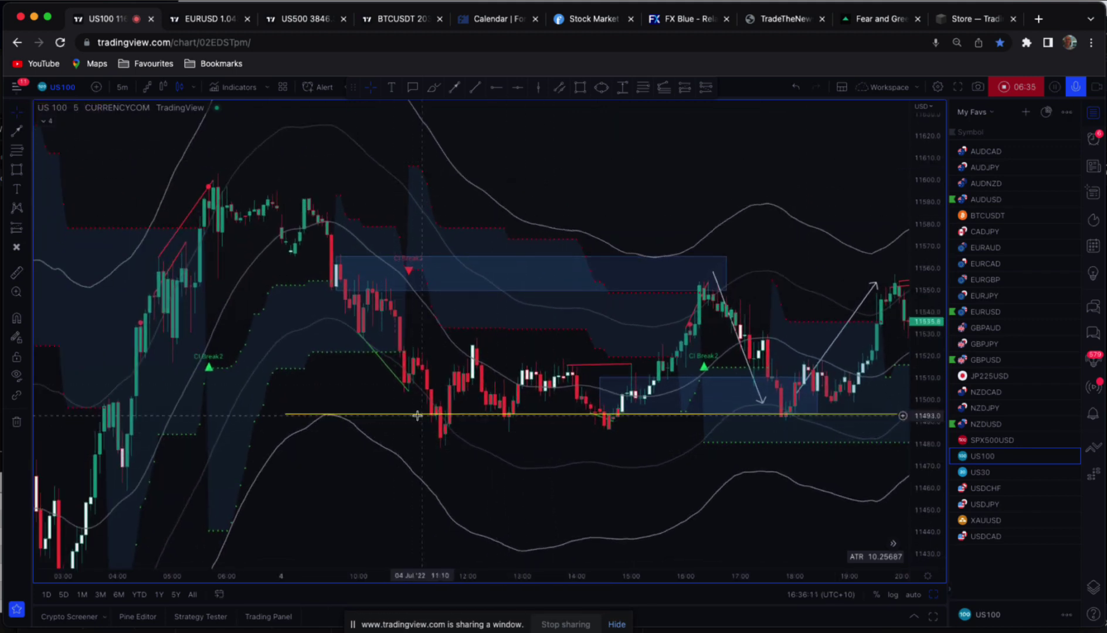
scroll(504, 416, left, 5)
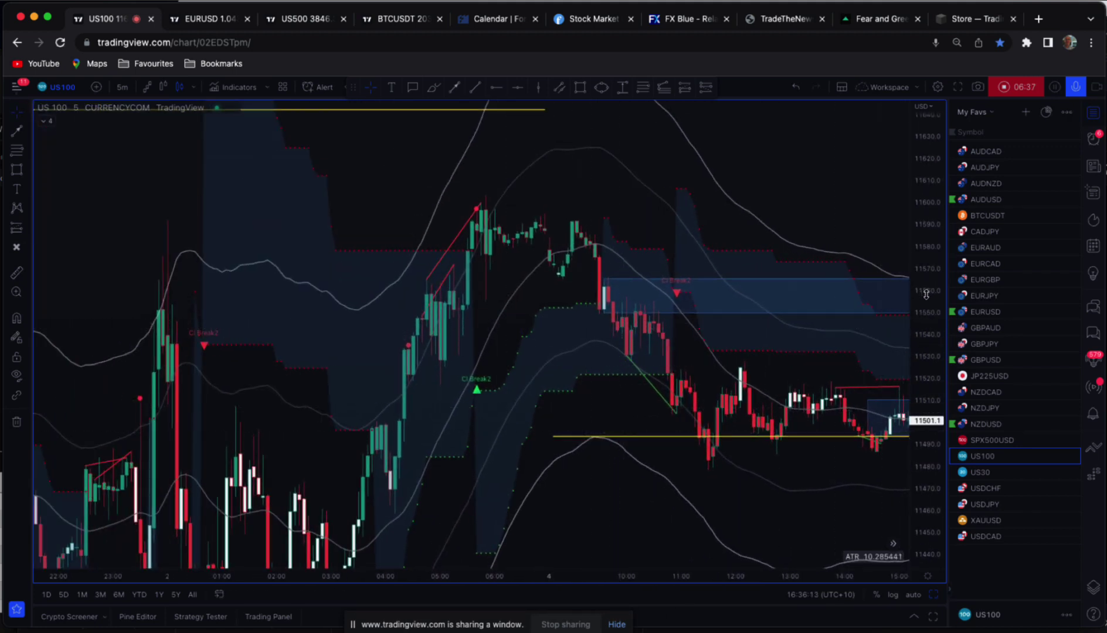
drag(926, 295, 924, 351)
drag(579, 445, 572, 410)
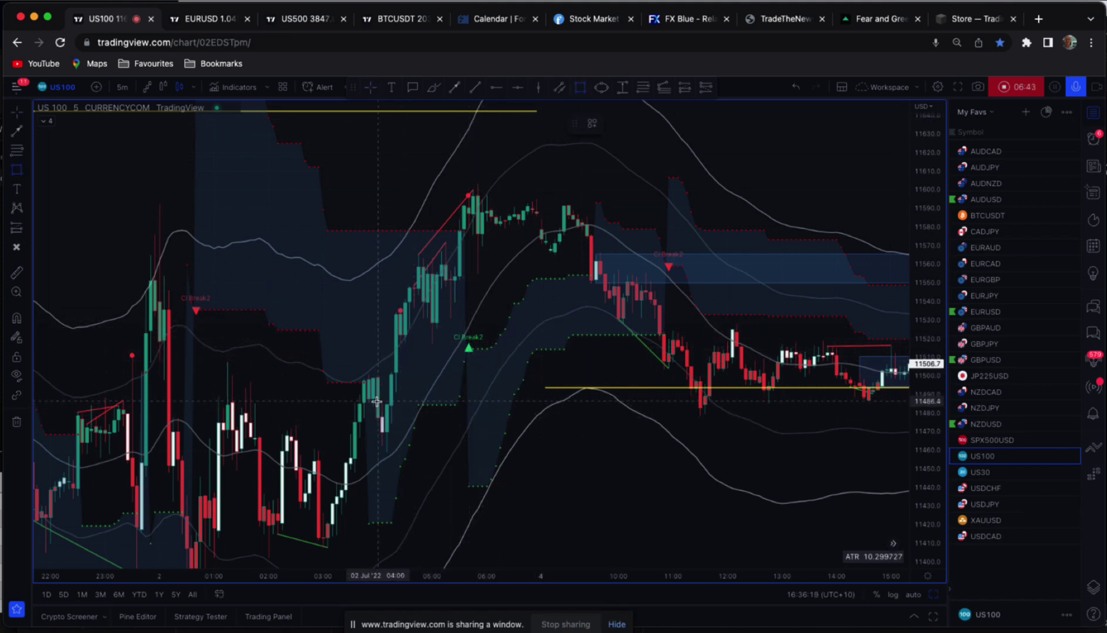
mouse_move(377, 405)
mouse_down()
mouse_move(538, 447)
mouse_move(745, 444)
mouse_up()
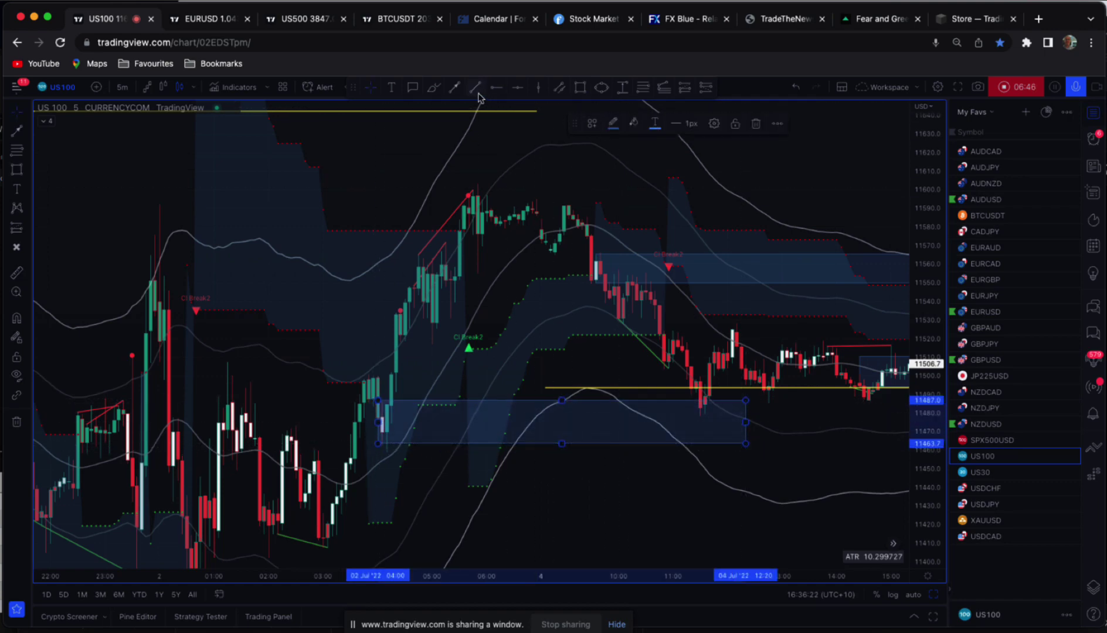
click(454, 87)
drag(706, 408, 820, 301)
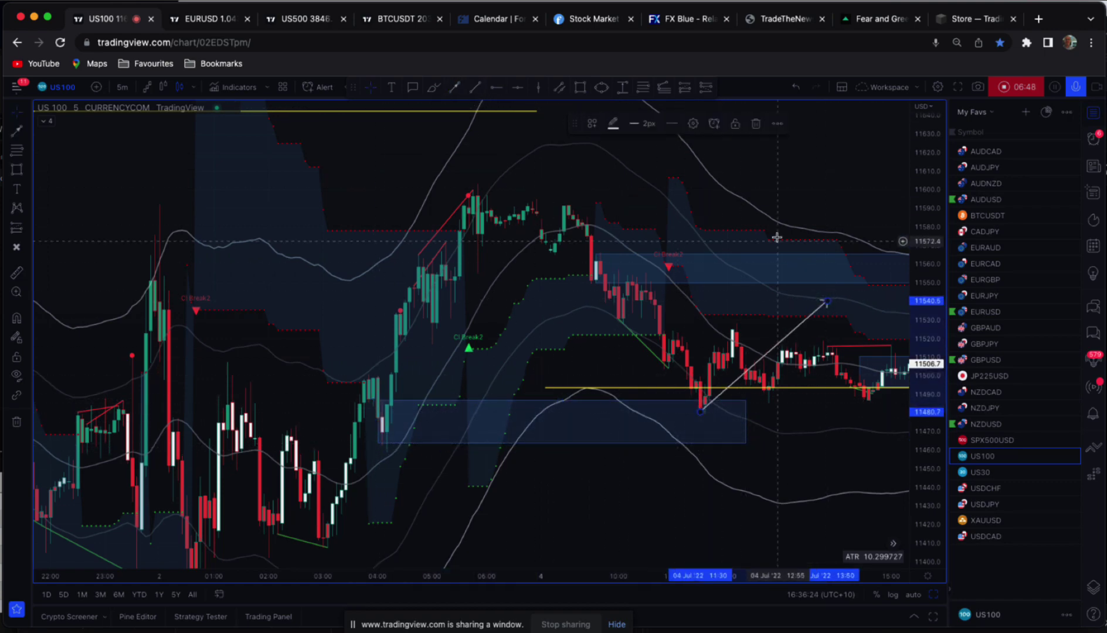
Step: Draw a short horizontal arrow to the 2 July low near 11391, and an arrow rising from 11393.4 at 00:45 to 11600.5
mouse_move(772, 239)
mouse_down()
mouse_move(348, 220)
mouse_move(186, 233)
mouse_up()
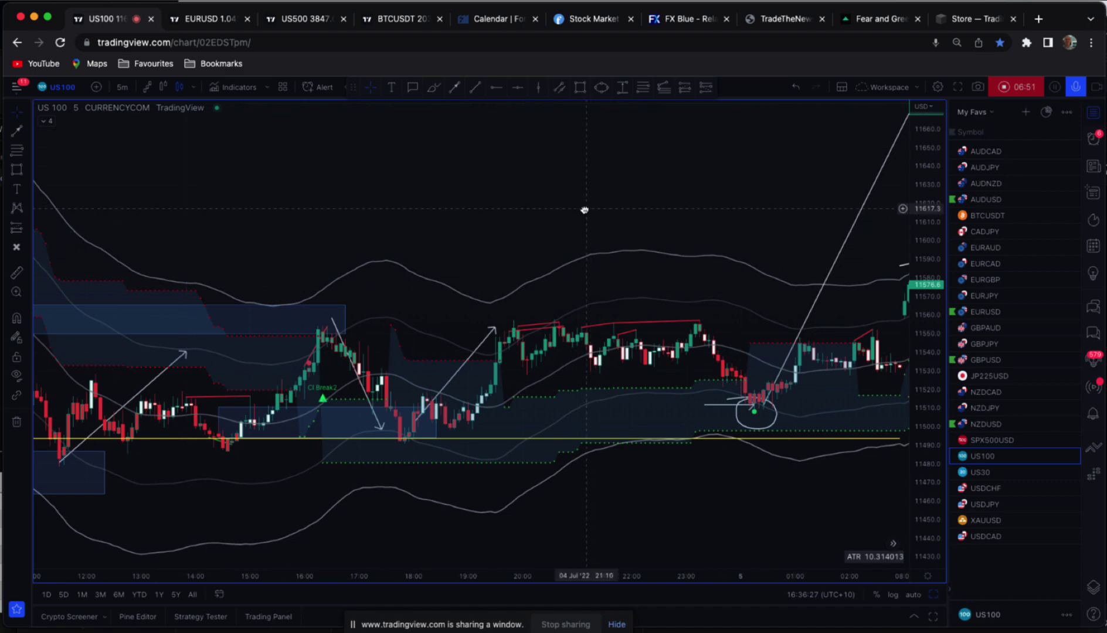
drag(584, 210, 673, 167)
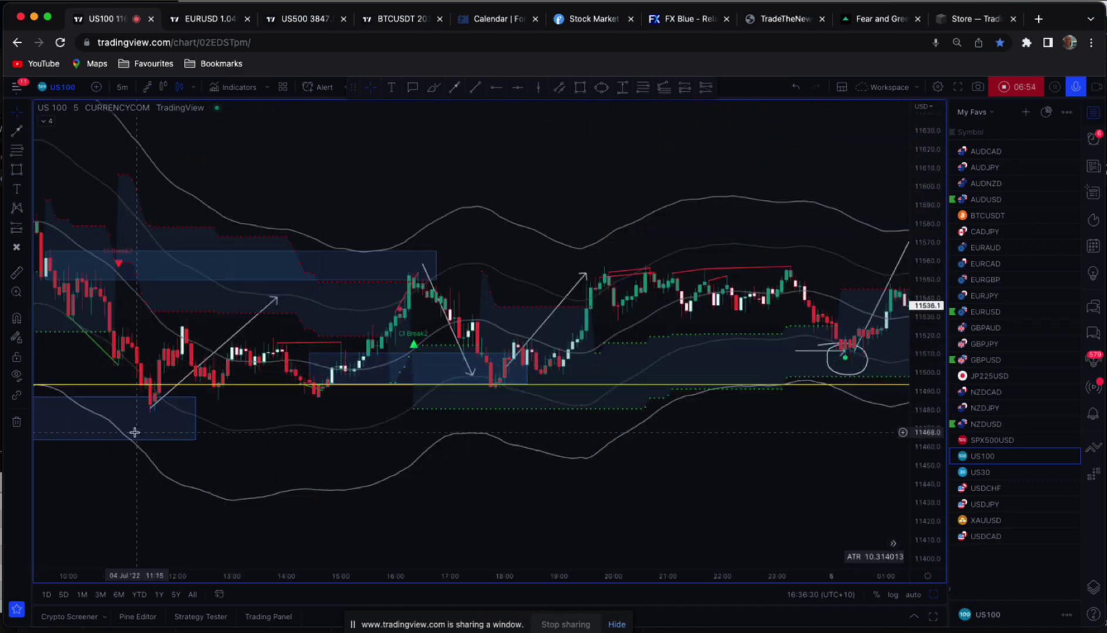
drag(294, 410, 792, 391)
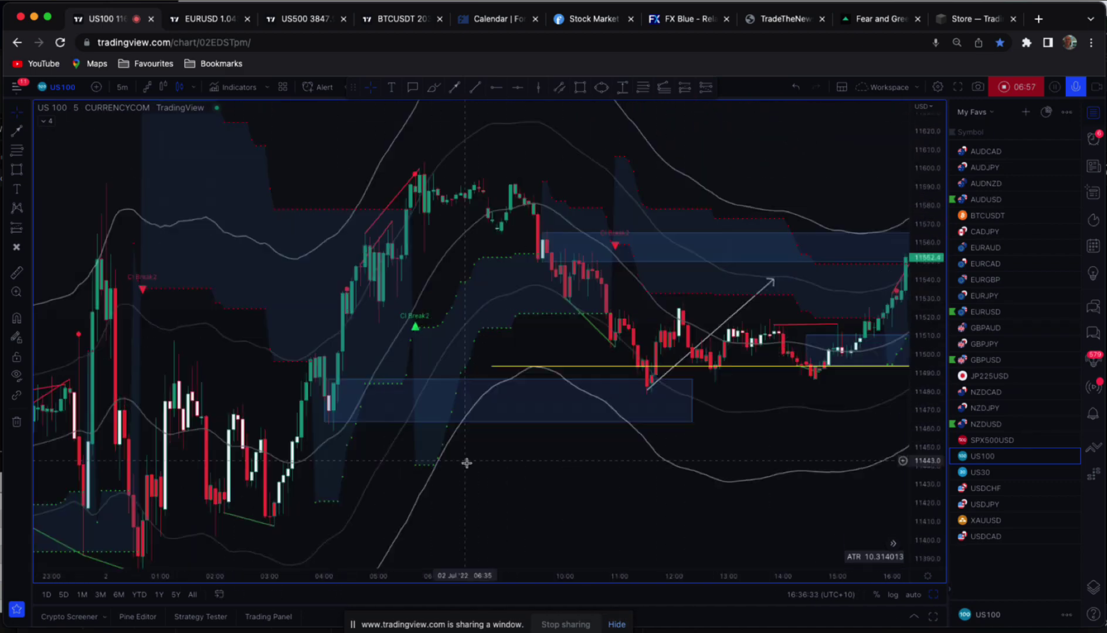
drag(466, 462, 716, 363)
scroll(739, 425, left, 5)
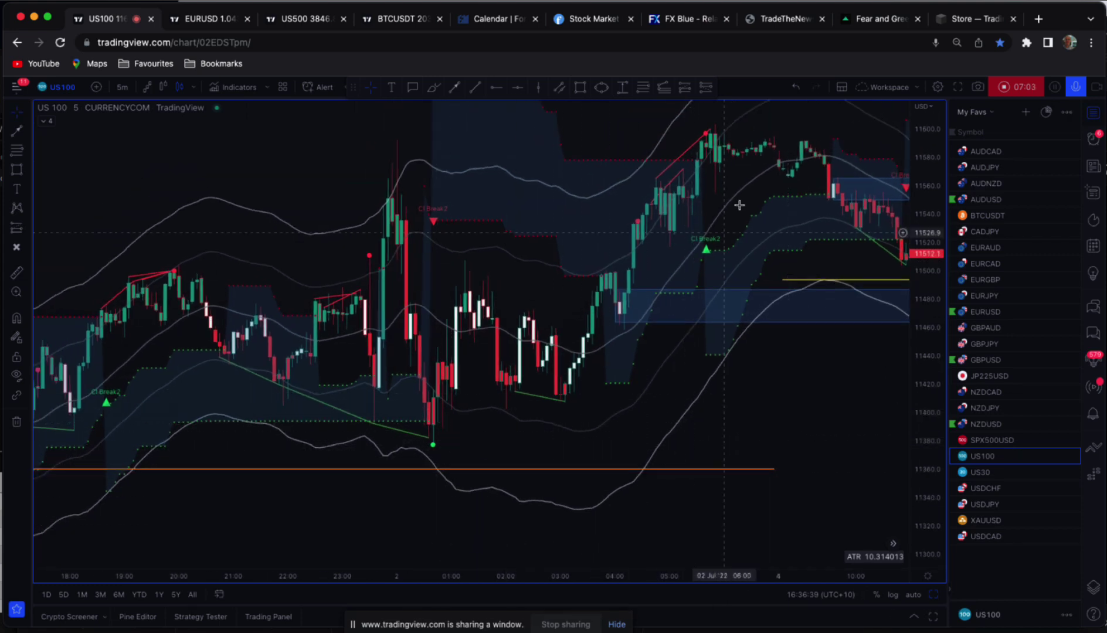
click(452, 88)
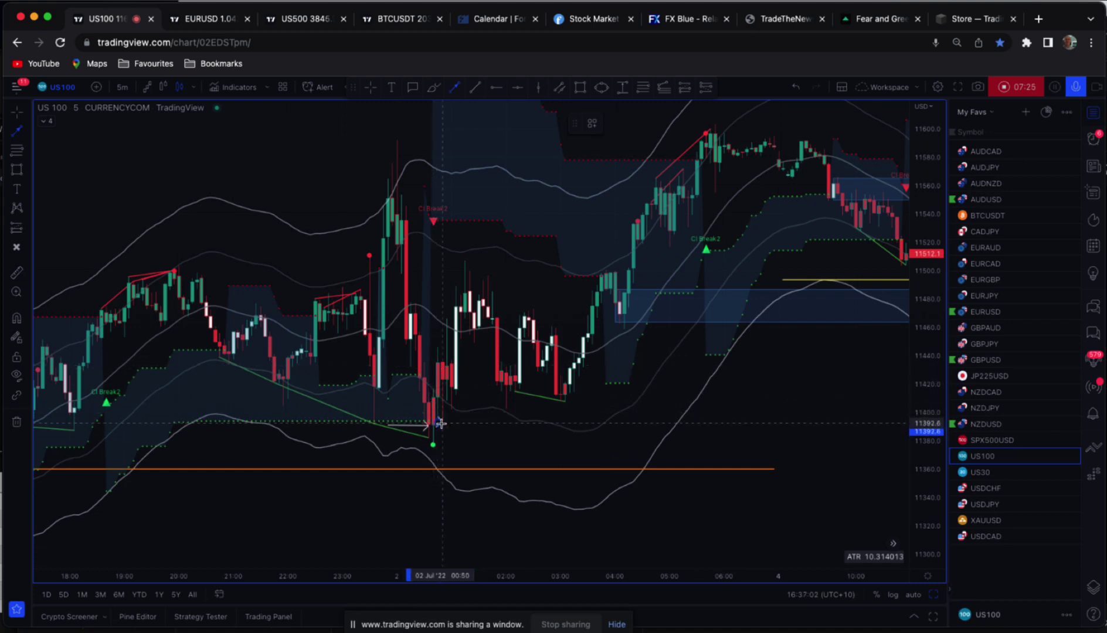
mouse_move(439, 422)
mouse_down()
mouse_move(604, 259)
mouse_move(674, 128)
mouse_up()
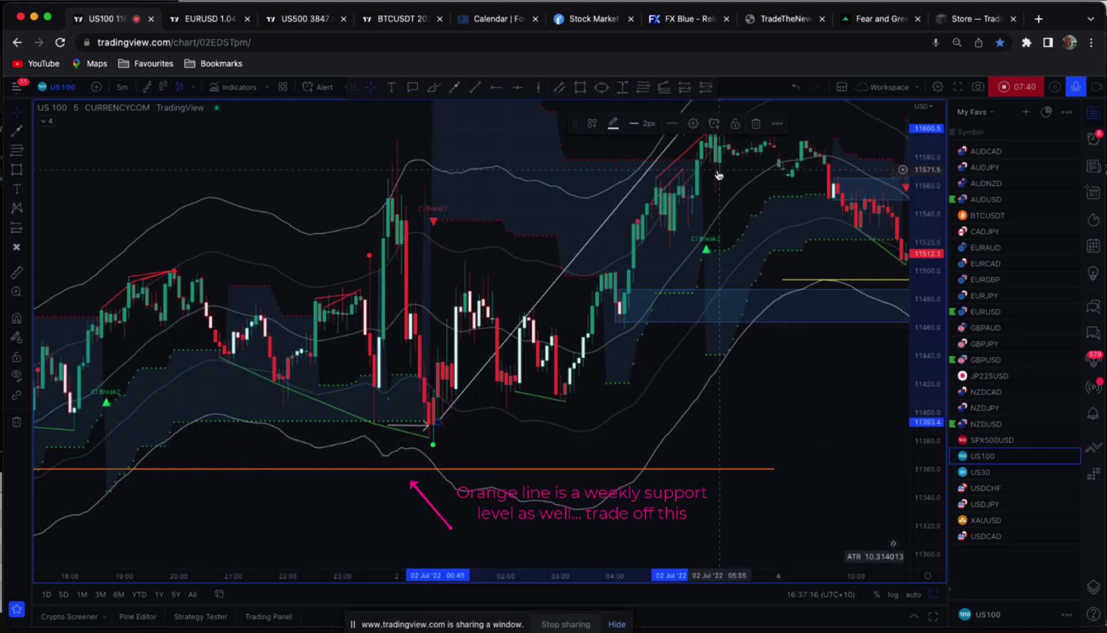
Step: Draw a rectangle zone from about 11478 to 11448 on early 2 July, and an arrow falling from 11474.1 to 11405.8 at 01:55
click(580, 87)
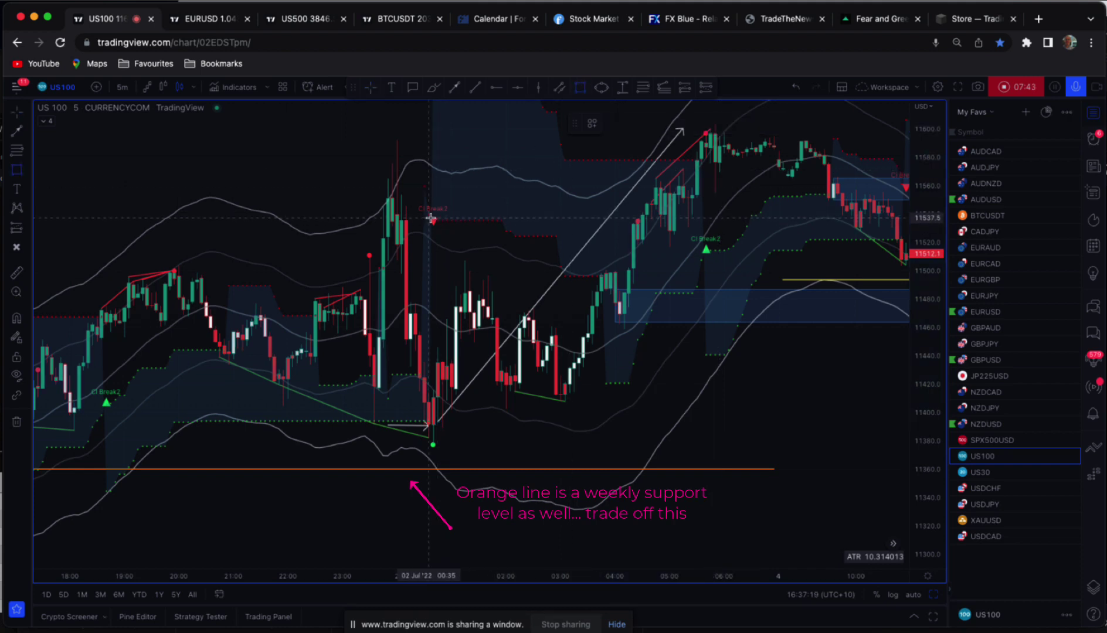
drag(403, 302, 506, 345)
click(455, 88)
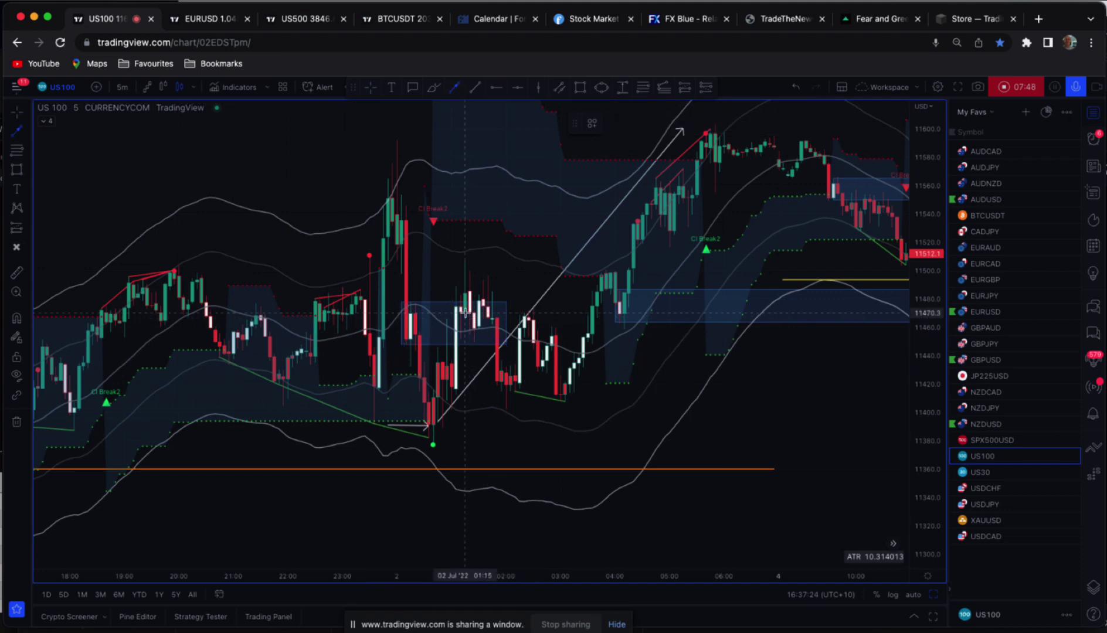
drag(456, 309, 502, 405)
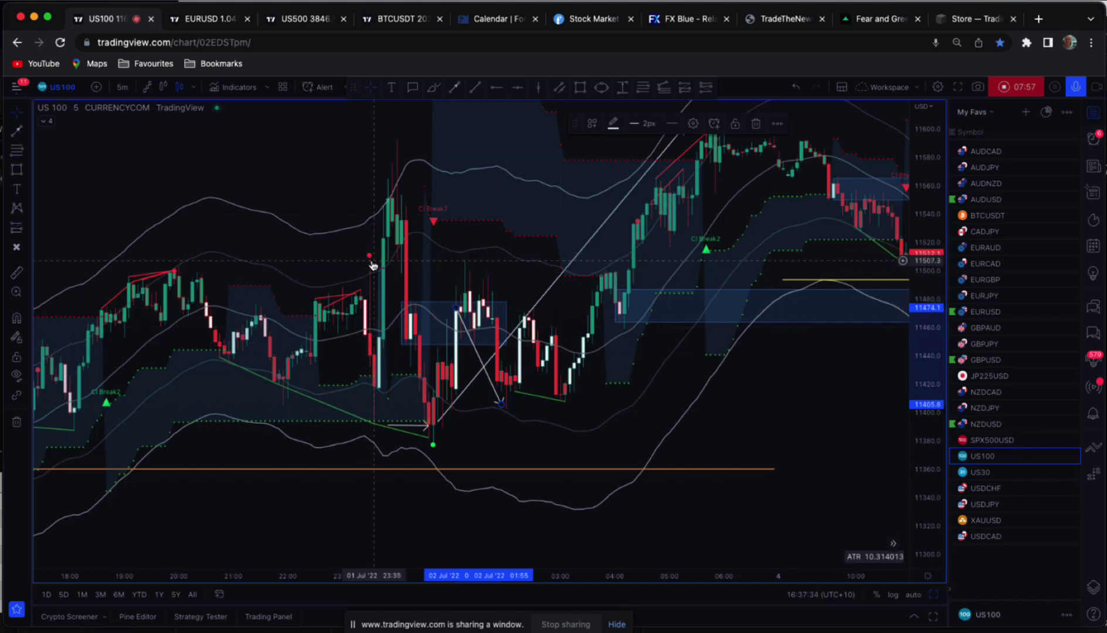
click(20, 115)
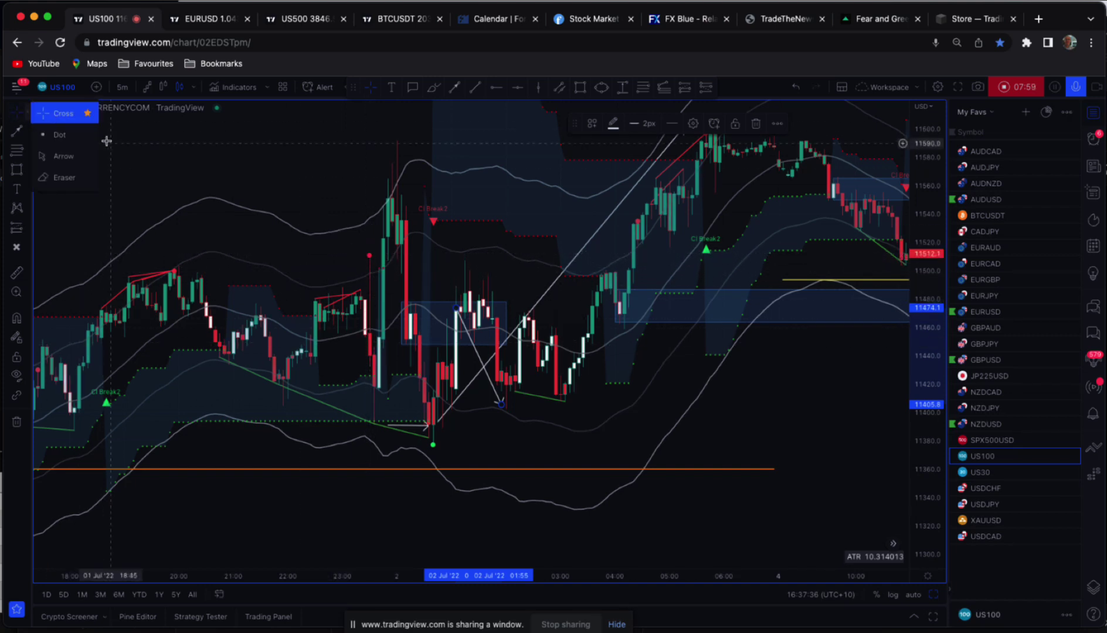
click(56, 109)
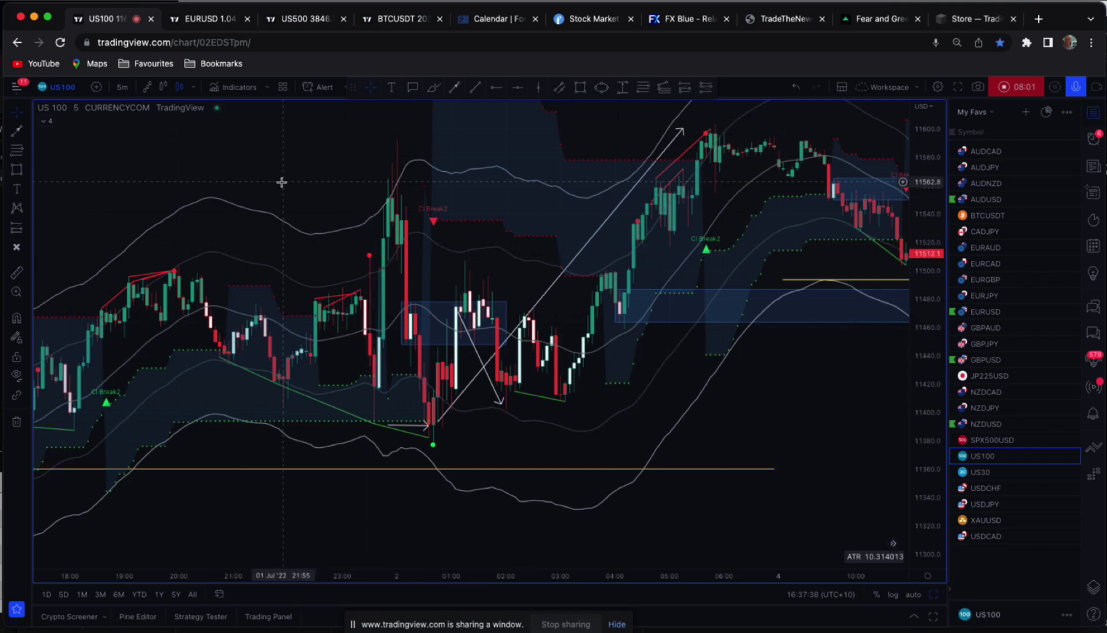
Step: Draw a rectangle zone from 1 July 17:45 to 23:15 between 11434.5 and 11388.1 around the green CI Break2 marker
drag(262, 200, 401, 183)
drag(336, 389, 478, 396)
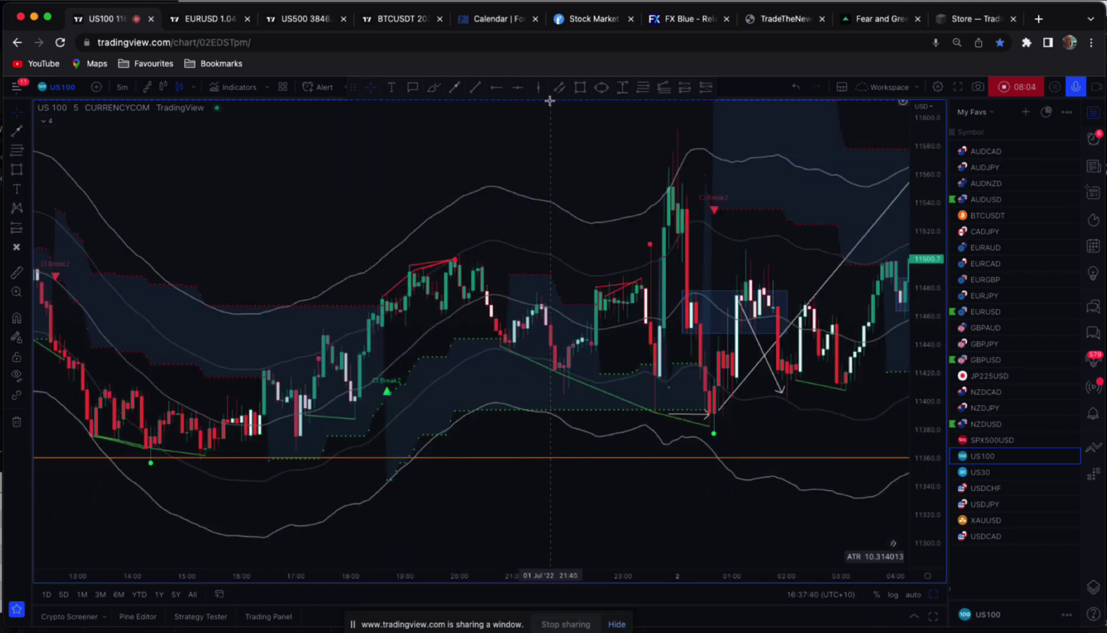
click(581, 87)
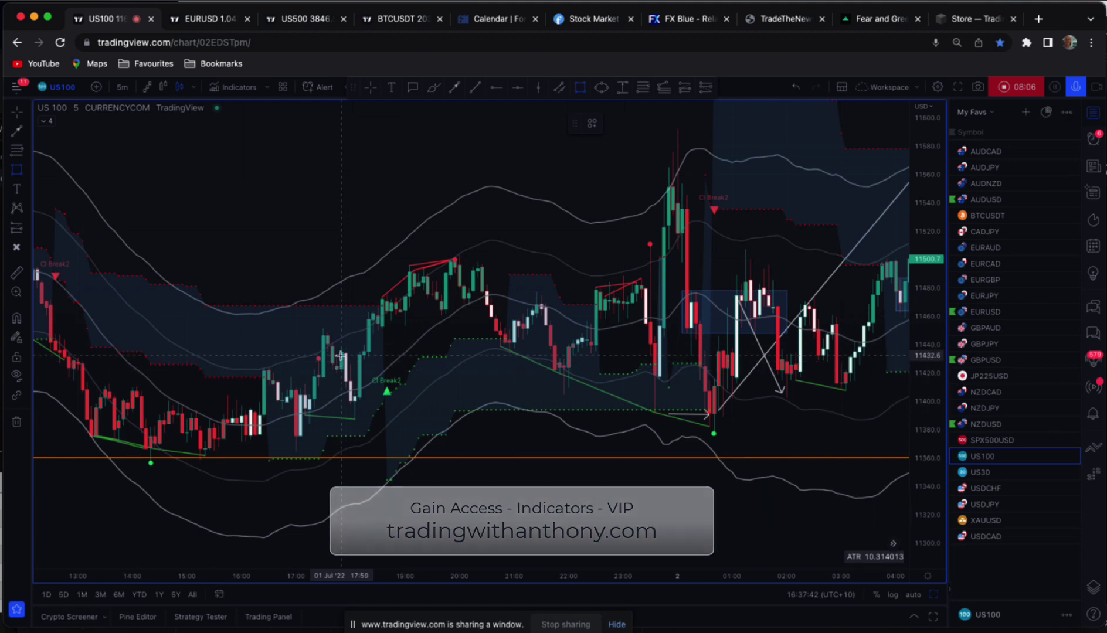
mouse_move(341, 356)
mouse_down()
mouse_move(375, 375)
mouse_move(637, 419)
mouse_up()
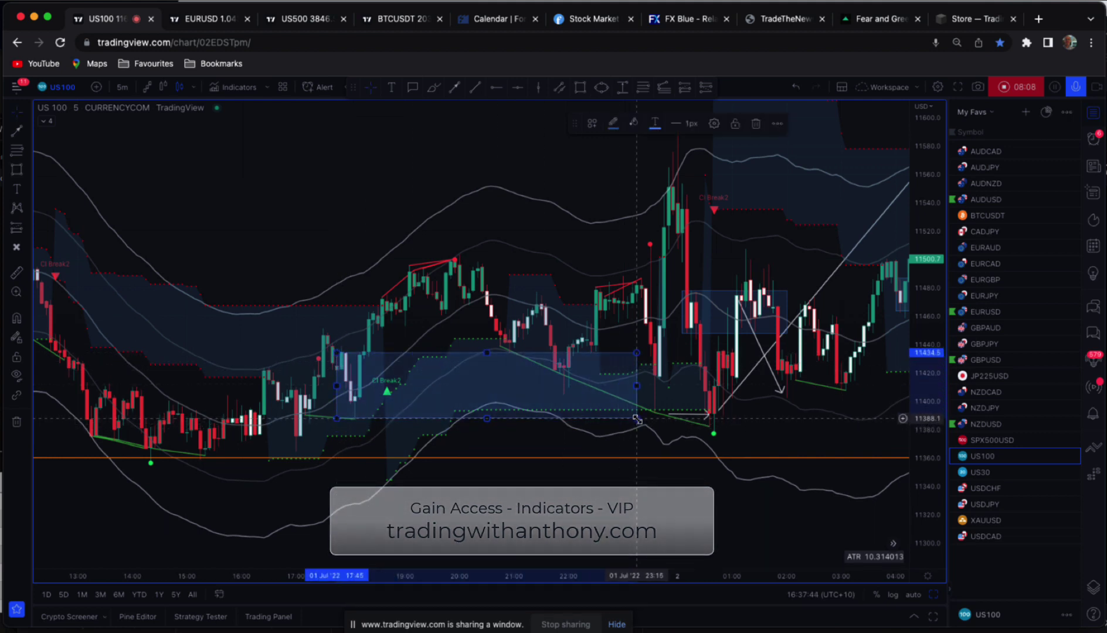
Step: Draw two arrows rising from the zone on 1 July: 11402.0 at 21:50 to 11576.4 at 23:35, and 11434.1 at 21:00 to 11578.3 at 23:20
key(alt+t)
click(560, 398)
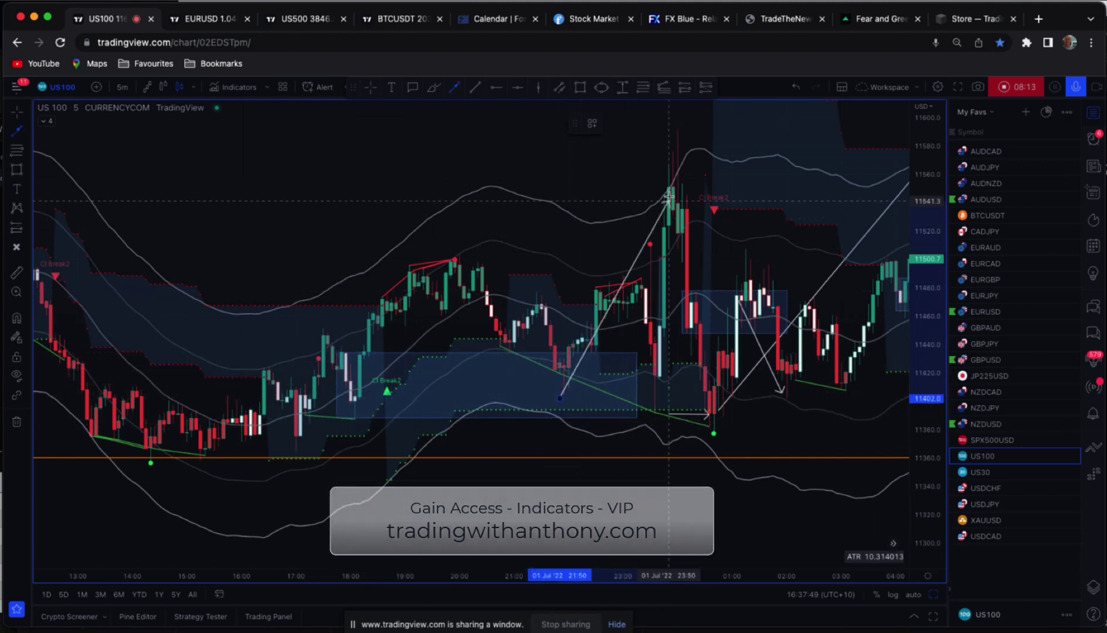
click(655, 152)
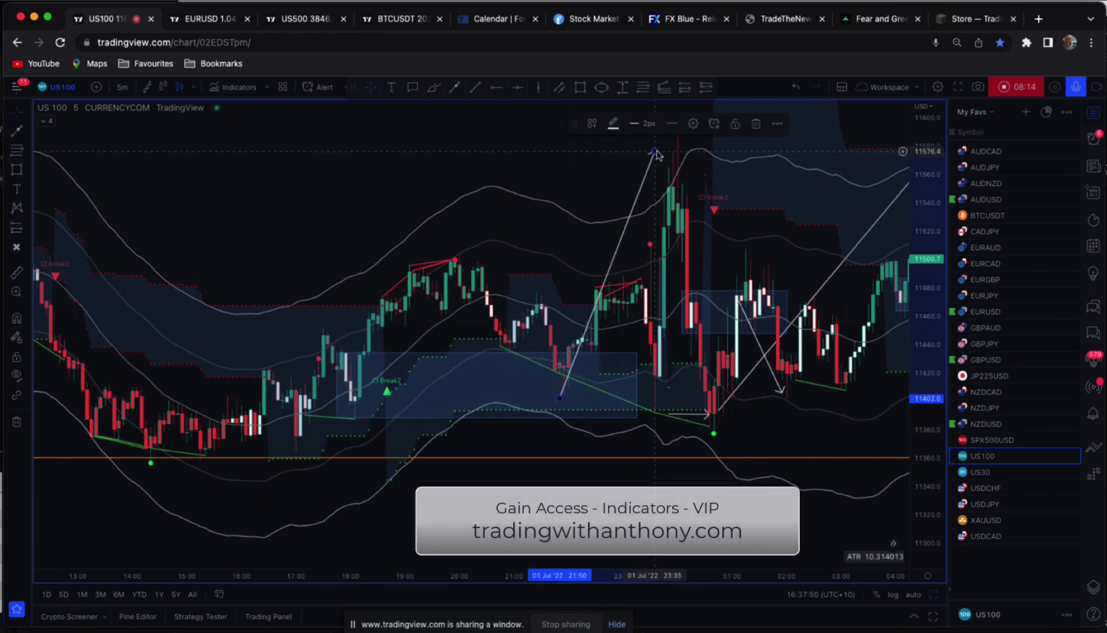
click(453, 88)
click(516, 353)
click(641, 150)
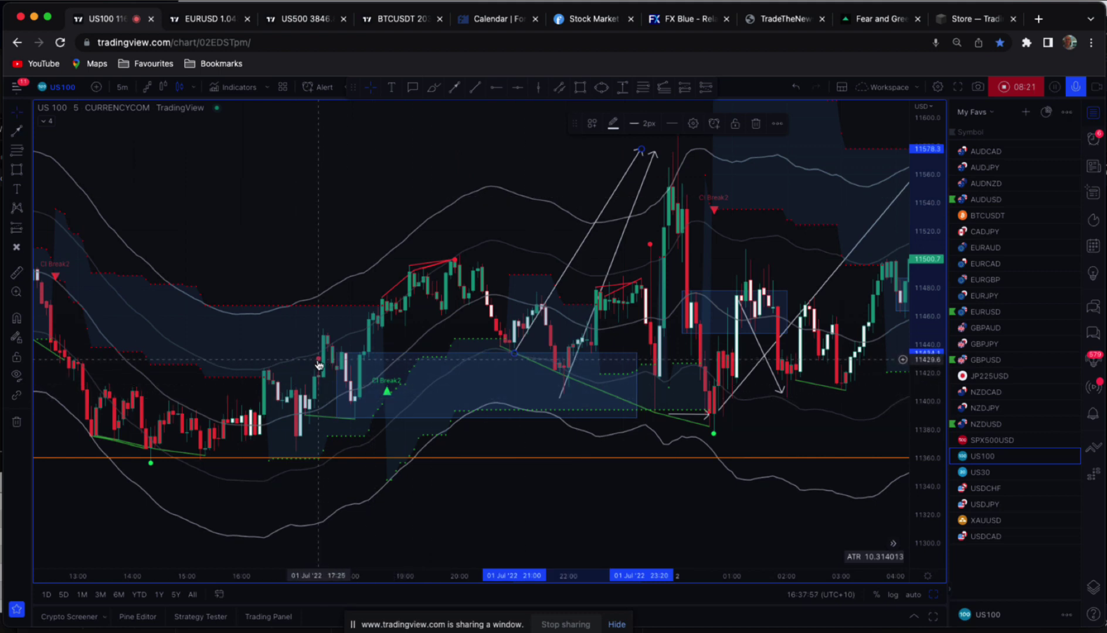
click(20, 114)
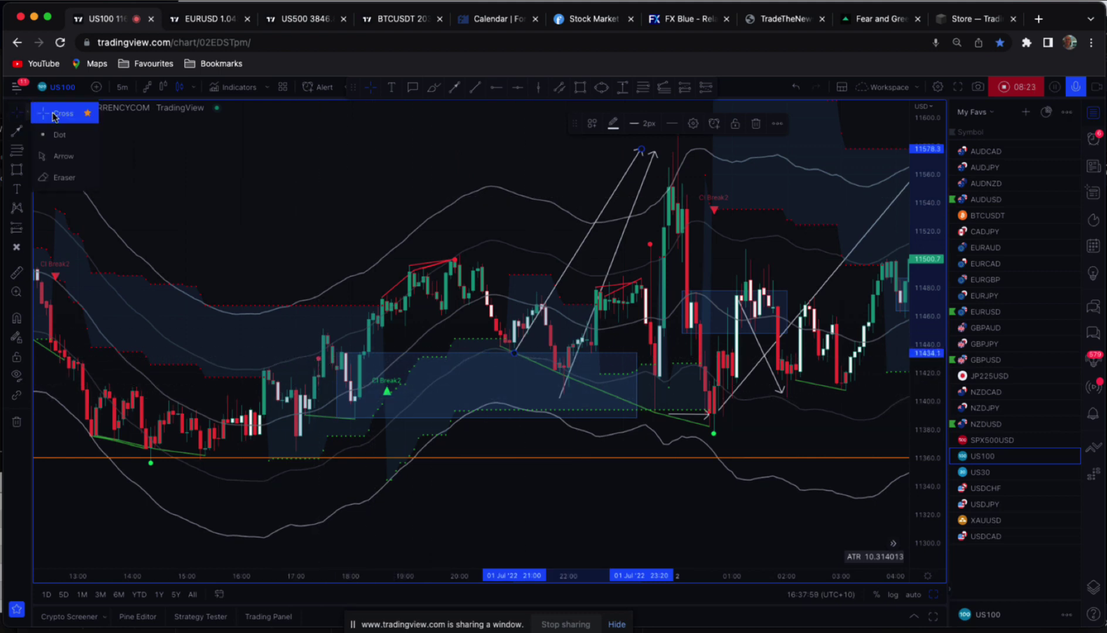
click(54, 113)
Step: Draw an arrow falling from the red dot signal at 11431.3, about 17:35 on 1 July, to 11387.2 at 18:00
click(281, 177)
scroll(252, 192, up, 2)
drag(235, 193, 457, 175)
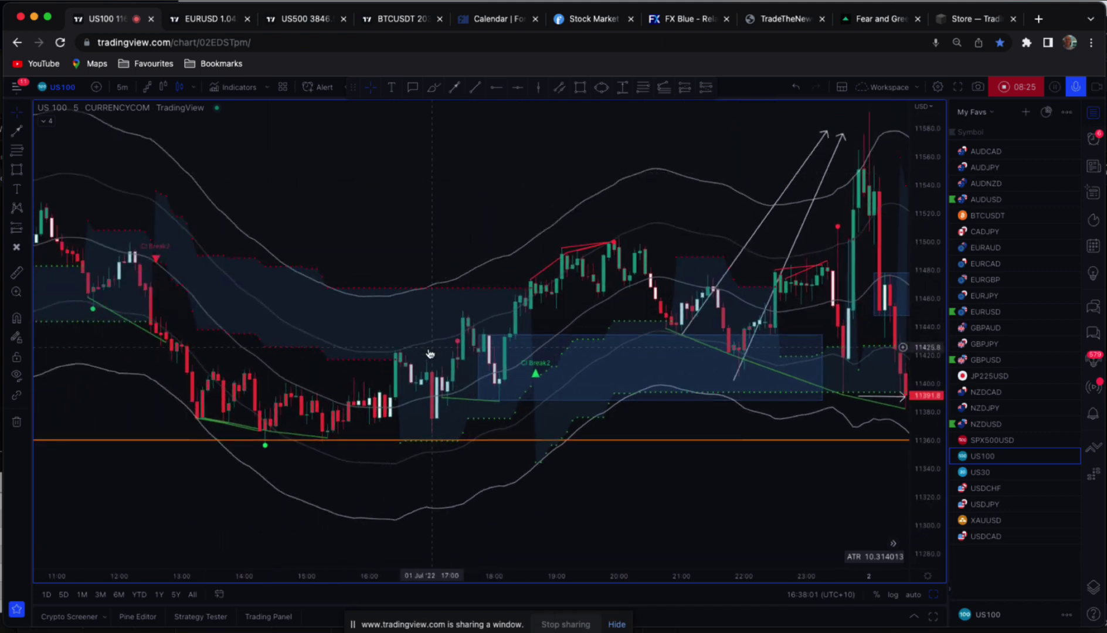
drag(365, 186, 422, 202)
drag(940, 355, 939, 289)
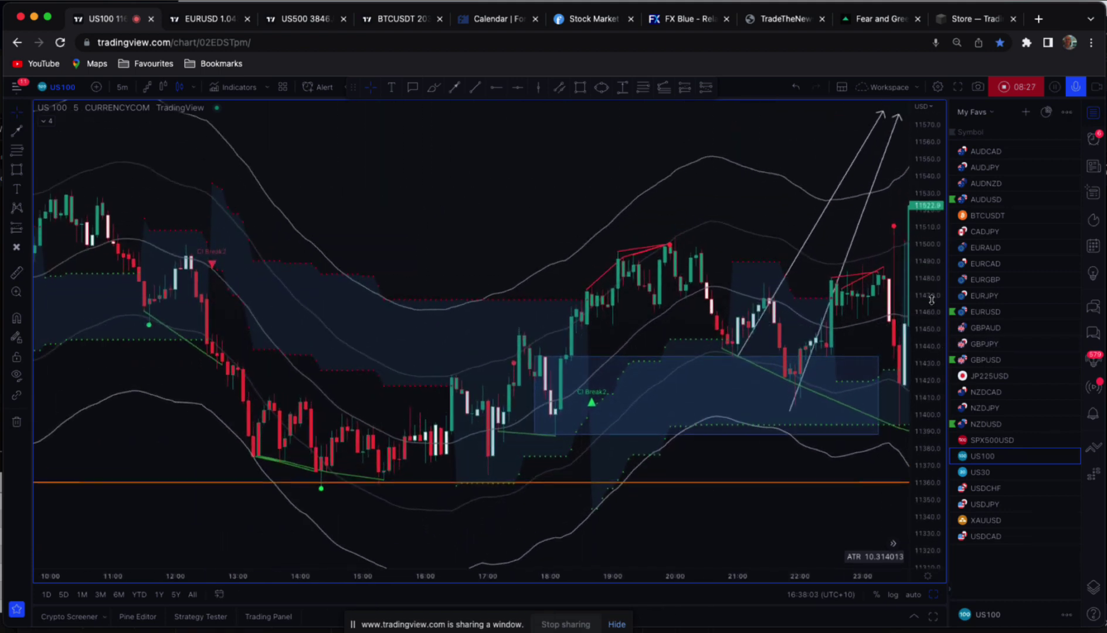
drag(507, 268, 473, 225)
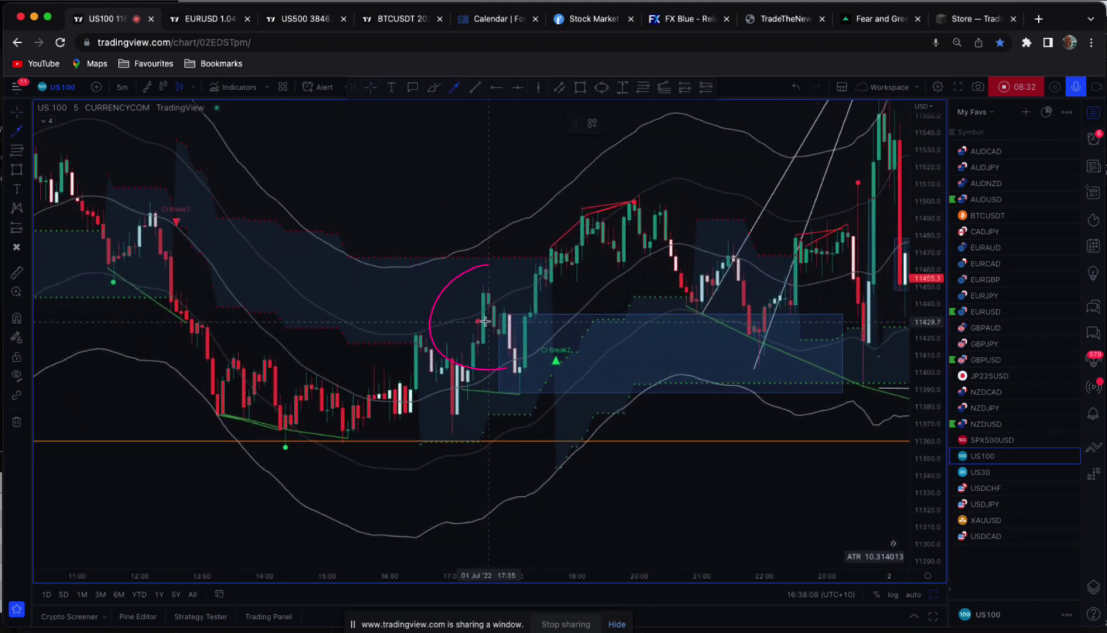
drag(486, 320, 514, 394)
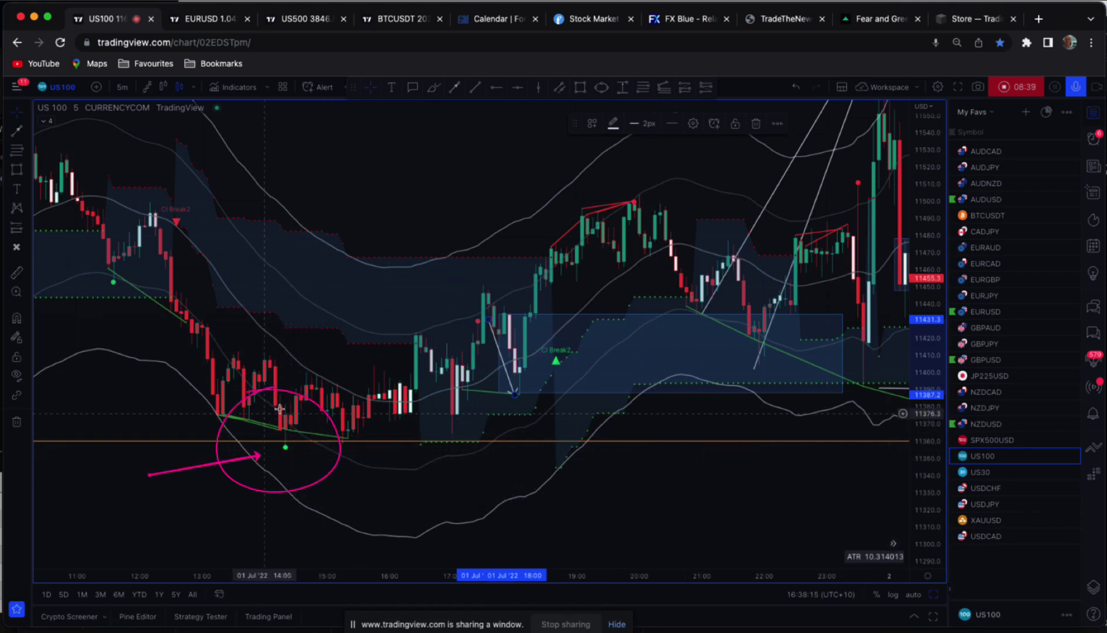
drag(305, 504, 305, 456)
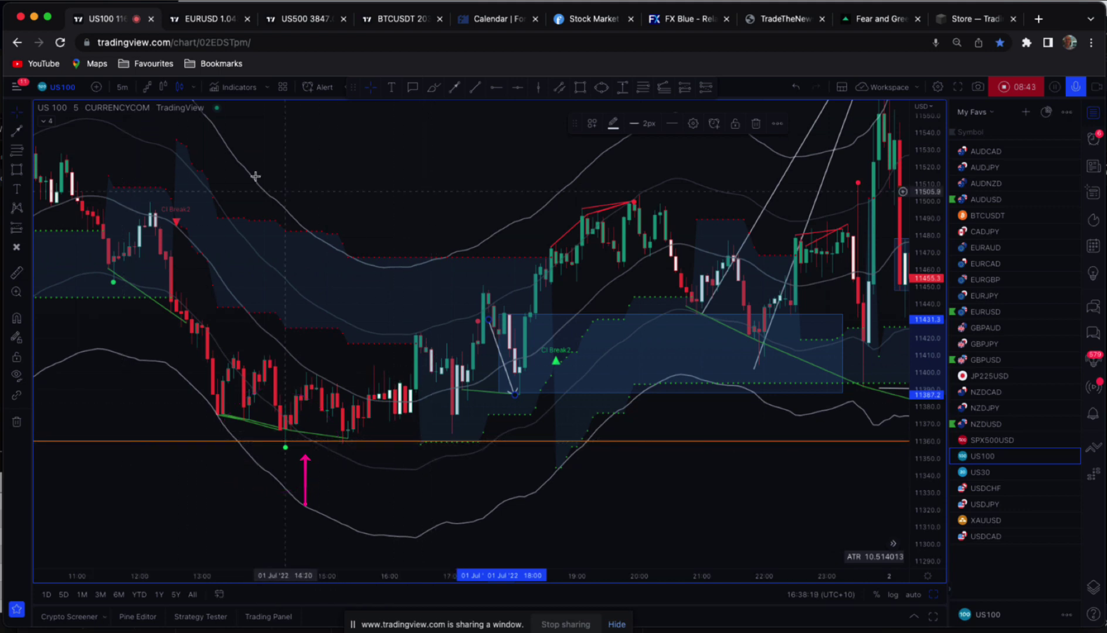
click(25, 113)
click(67, 112)
click(395, 146)
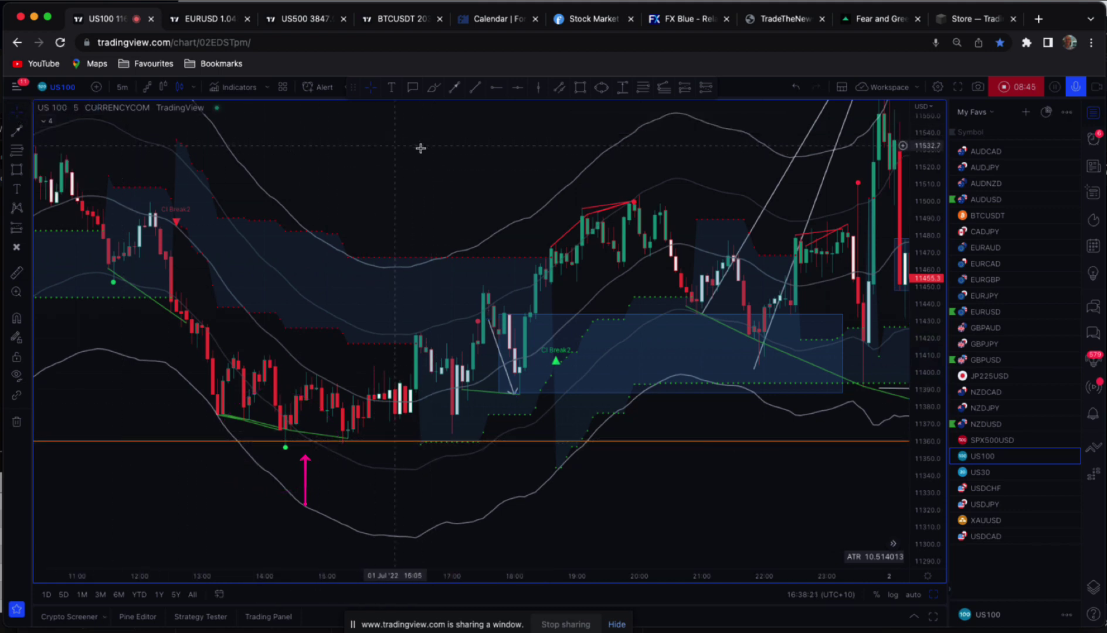
Step: Draw a short horizontal arrow at 11366.3 to the 1 July 14:25 low, and an arrow rising from 11365.4 to 11544.0 at 21:45
mouse_move(144, 405)
mouse_down()
mouse_move(437, 495)
mouse_move(136, 497)
mouse_up()
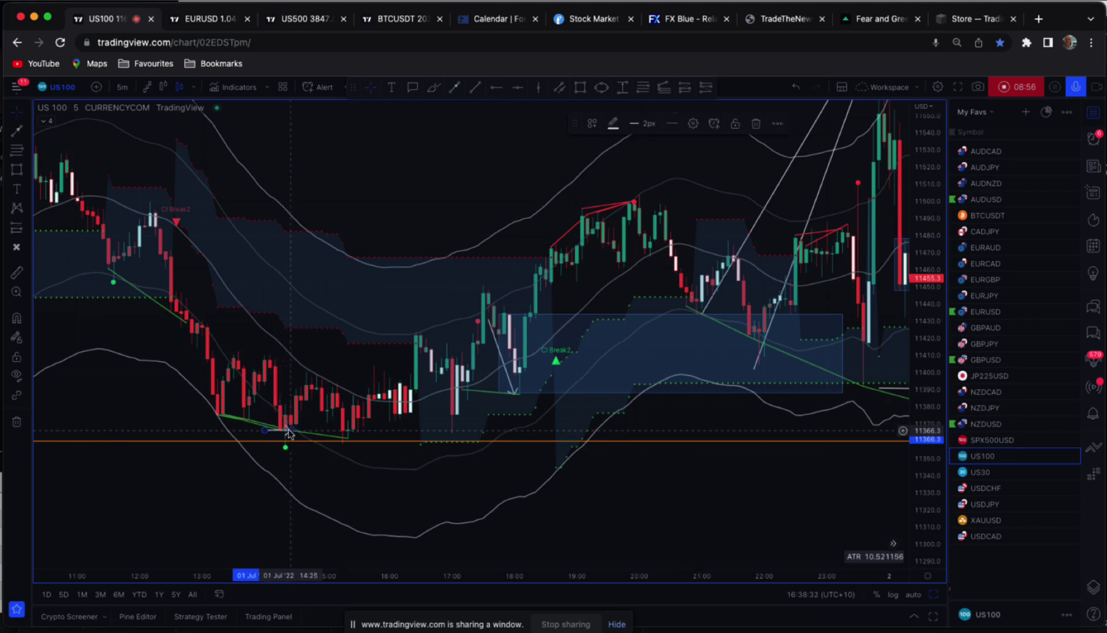
click(453, 86)
click(287, 432)
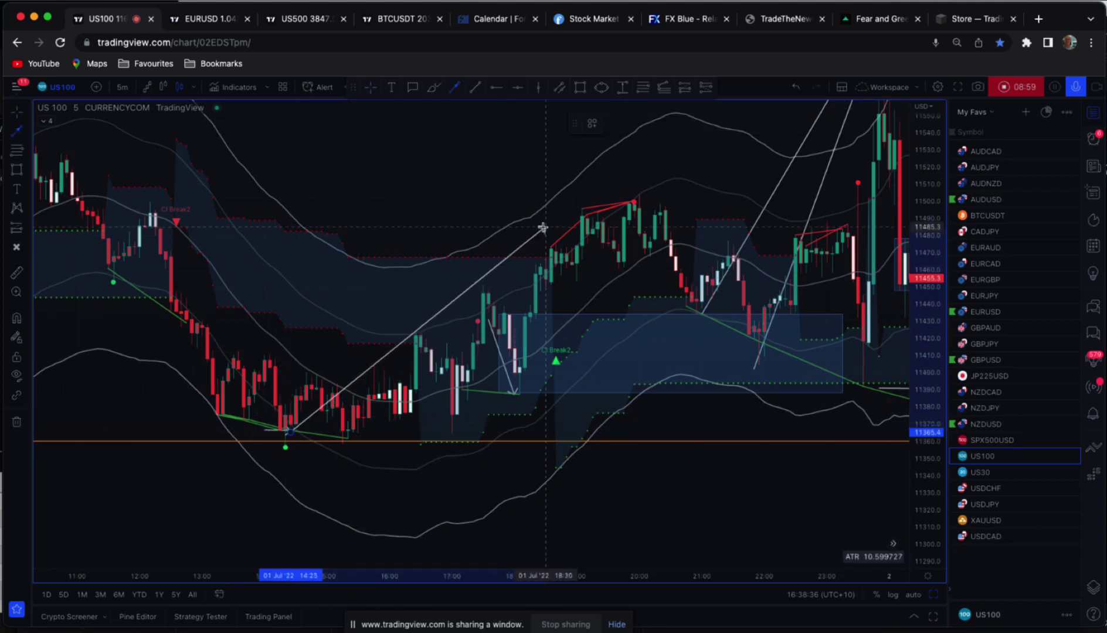
click(750, 126)
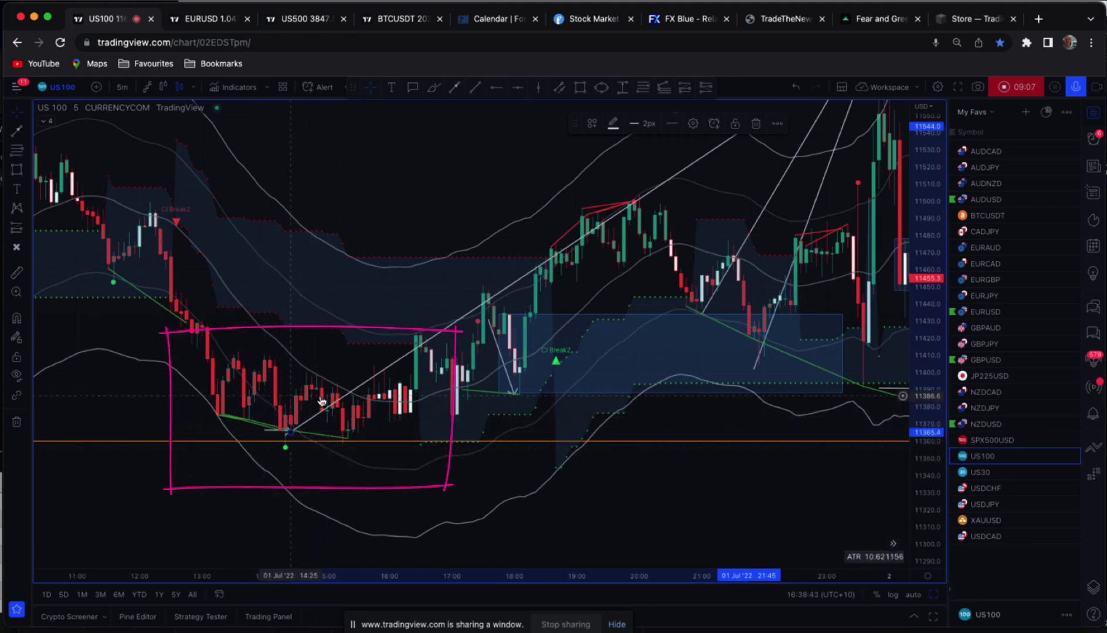
Step: Draw a short horizontal arrow to the low above the 1 July 11:35 green dot, and an arrow rising from about 11463 to 11502.1 at 12:05
drag(124, 193, 470, 321)
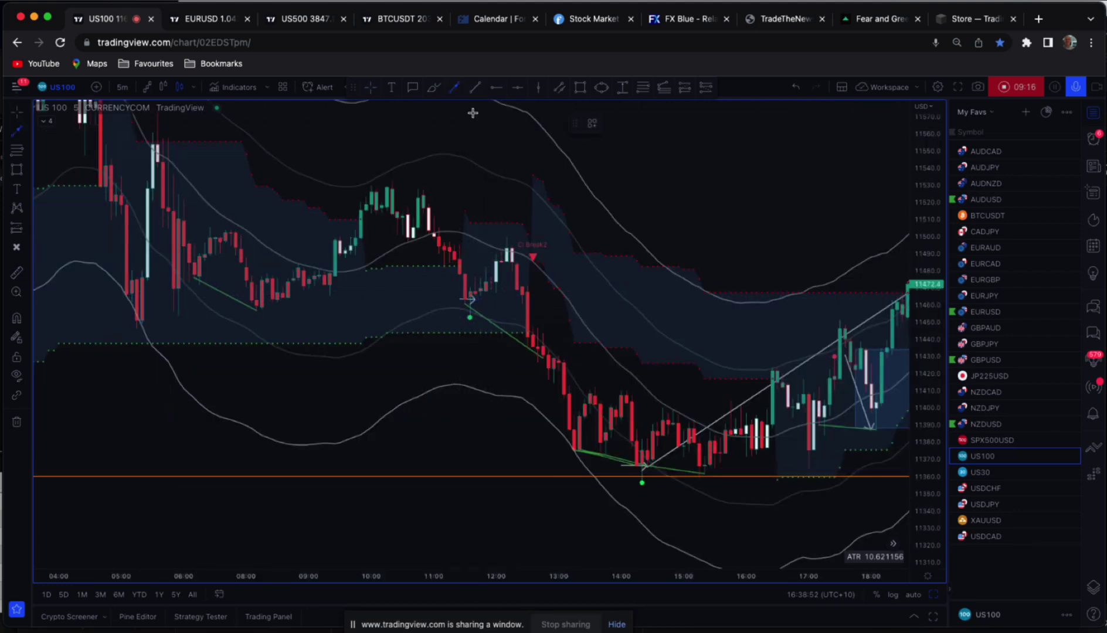
click(476, 300)
click(501, 235)
click(534, 258)
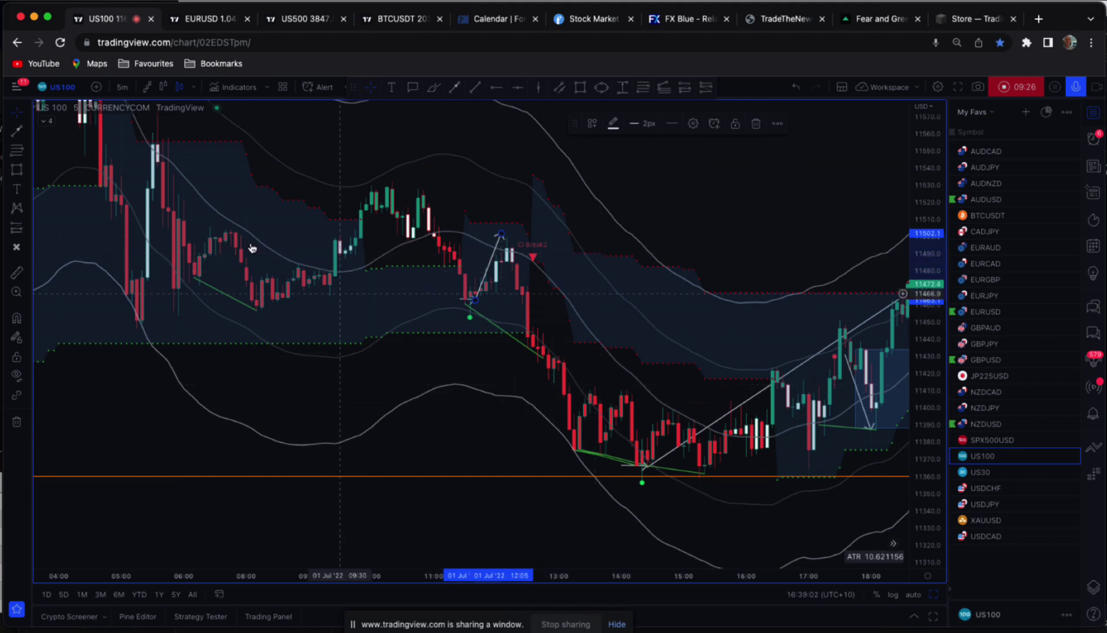
click(20, 114)
click(40, 115)
click(391, 359)
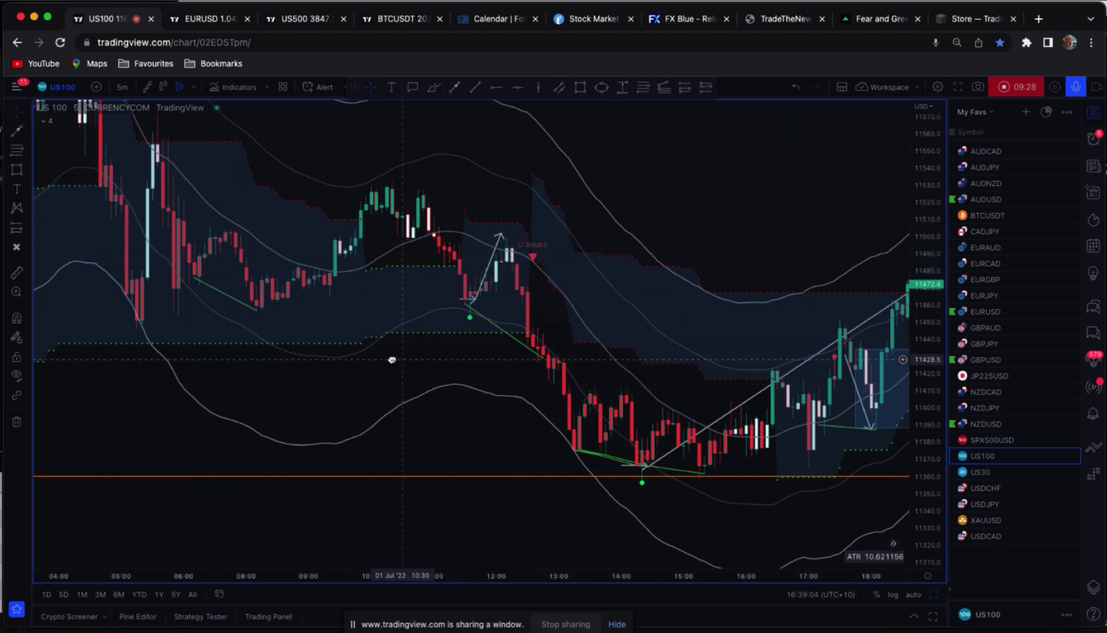
Step: Circle the green dot at about 23:45 on 30 June, underline the low near 11323, and draw an arrow rising from the dot to about 11600
drag(531, 292, 422, 265)
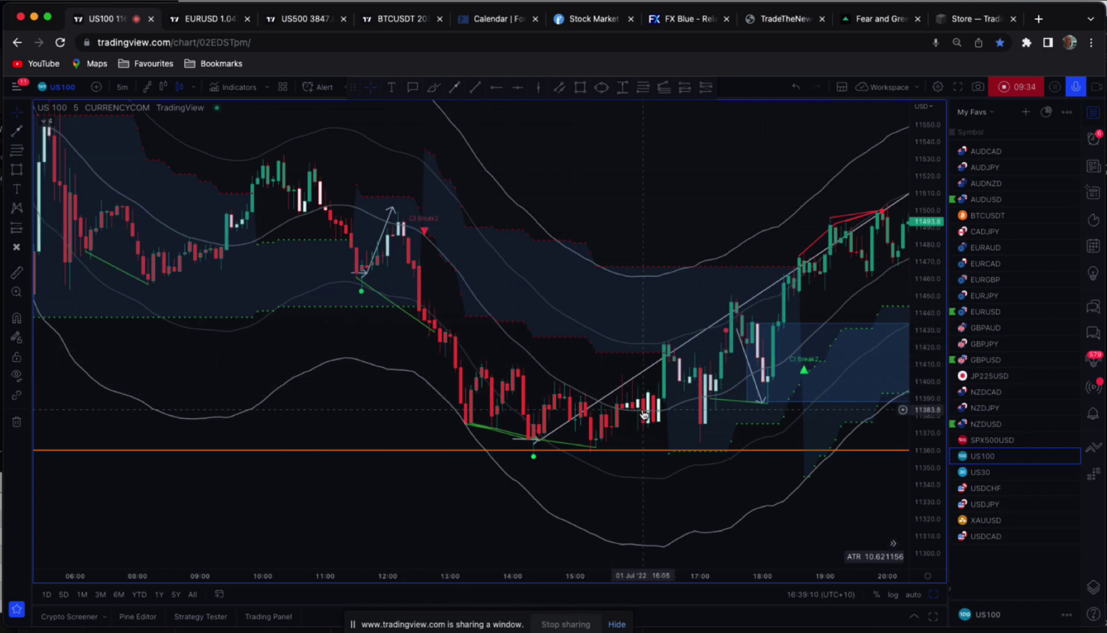
scroll(324, 368, left, 10)
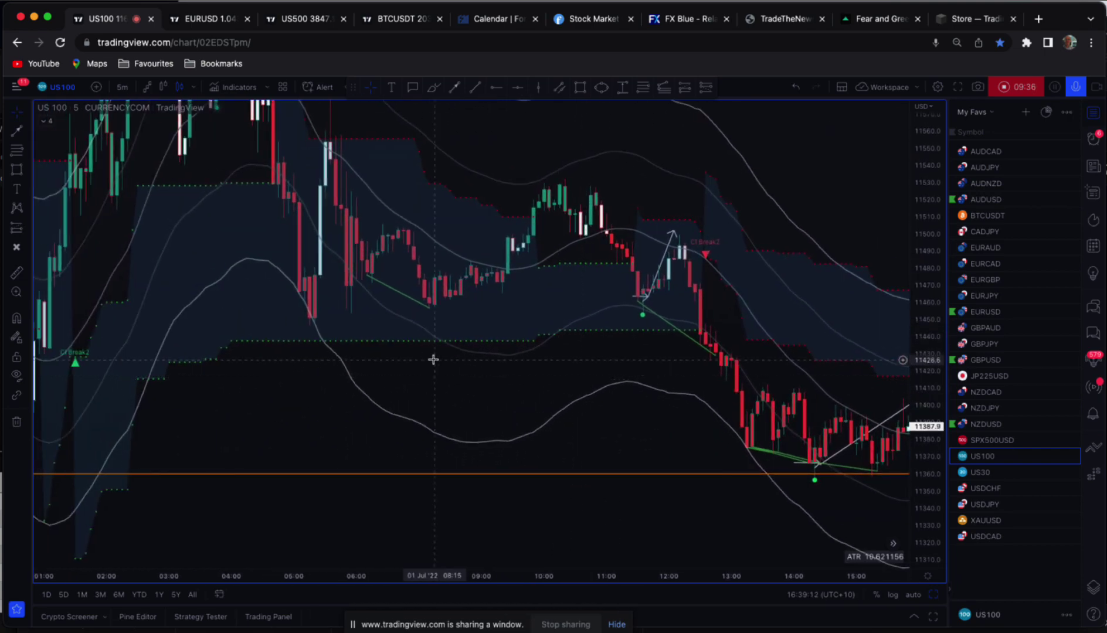
scroll(433, 359, left, 3)
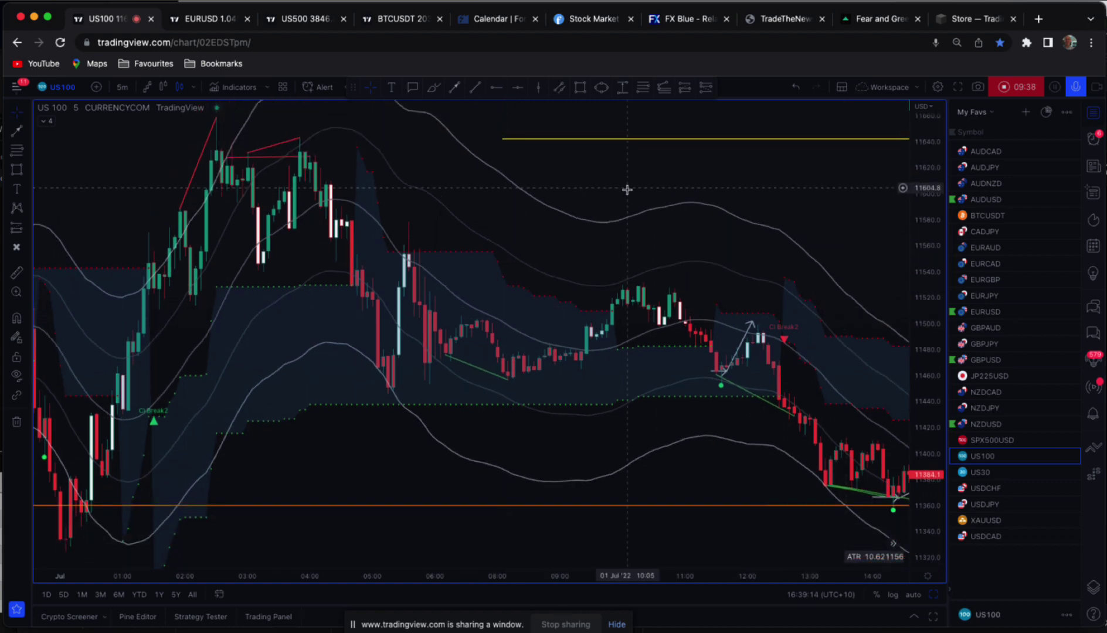
scroll(626, 189, left, 5)
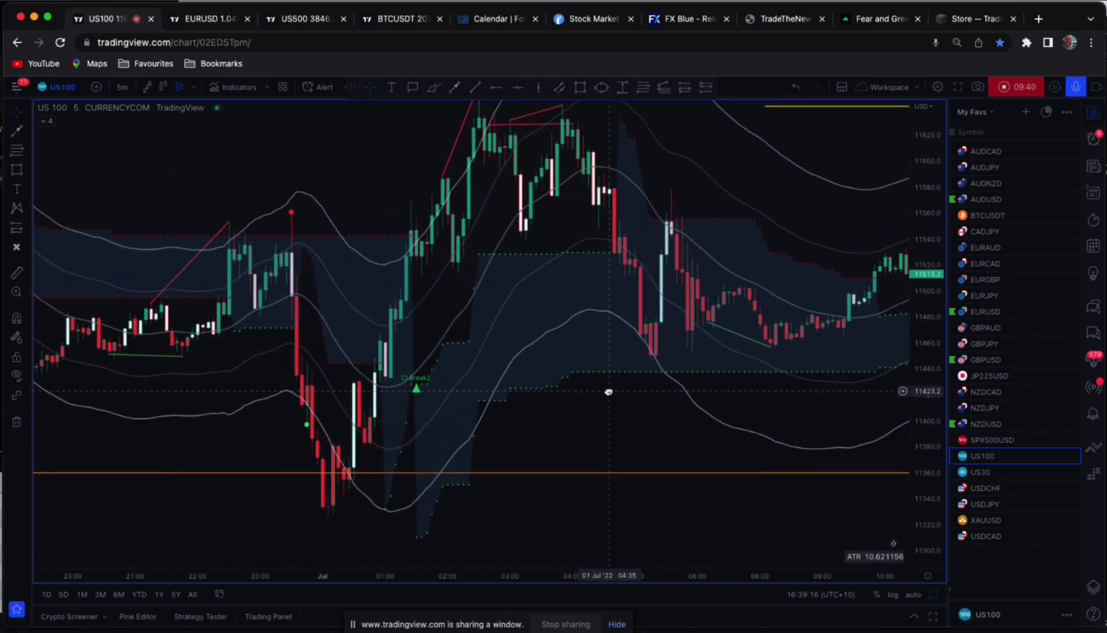
scroll(608, 392, left, 5)
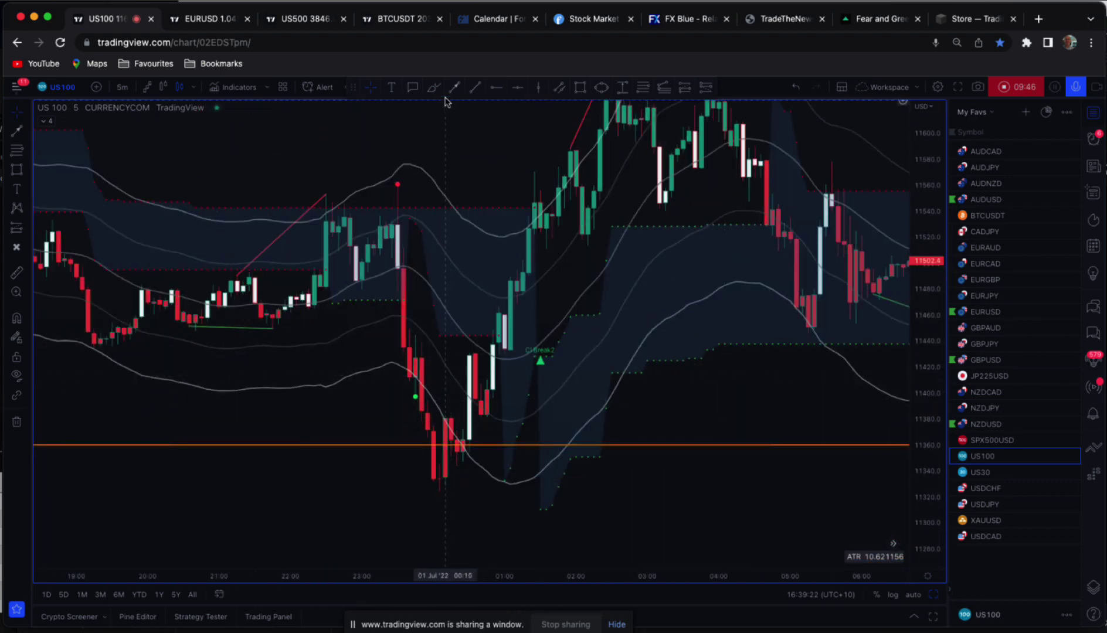
drag(412, 492, 481, 493)
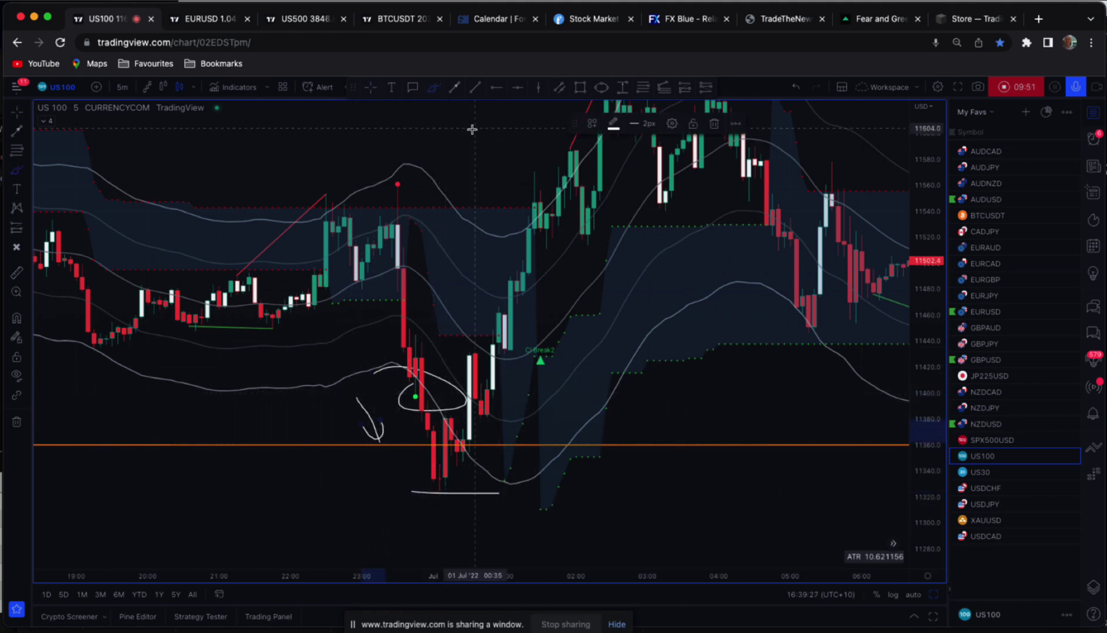
click(453, 88)
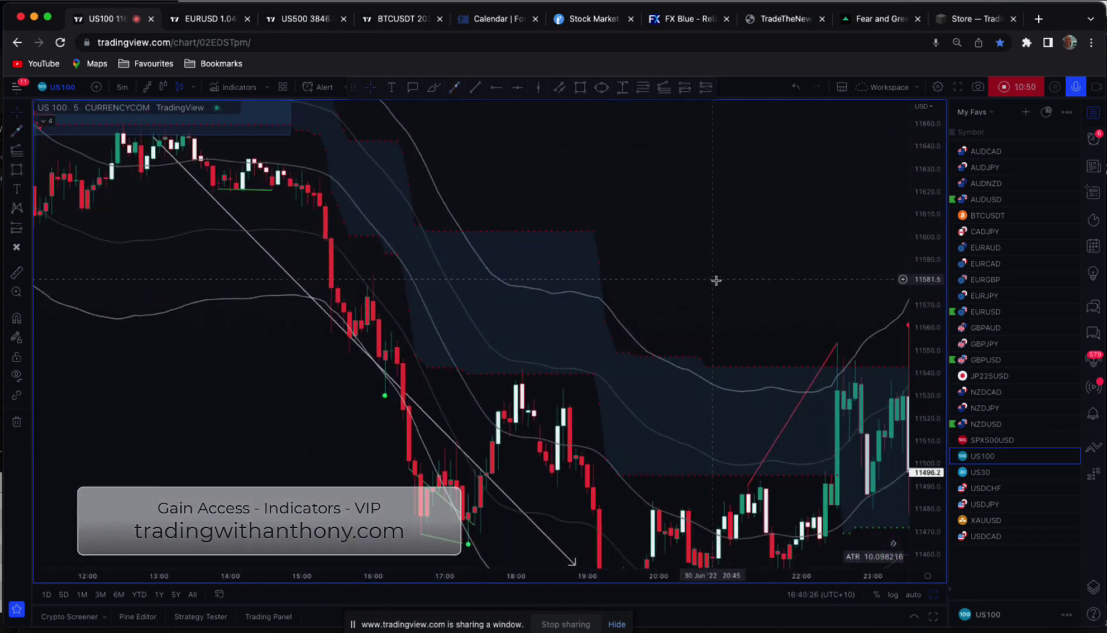
Step: Review the marked signals, zones and arrows on the 5-minute chart from 30 June through 5 July
scroll(716, 280, right, 15)
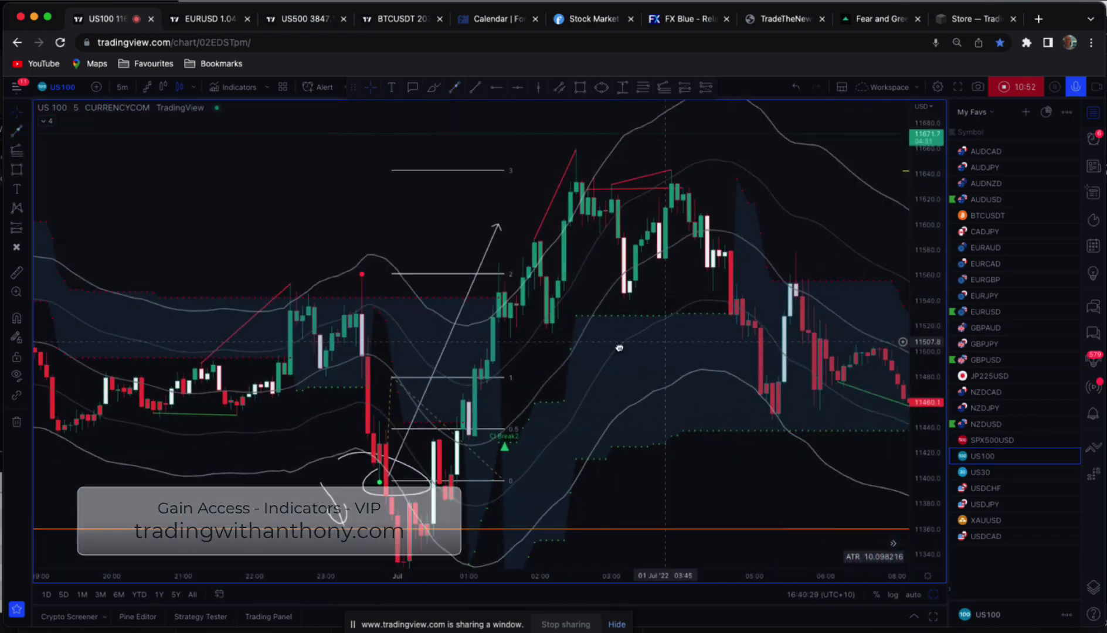
drag(619, 348, 572, 354)
drag(798, 257, 511, 216)
drag(935, 288, 935, 252)
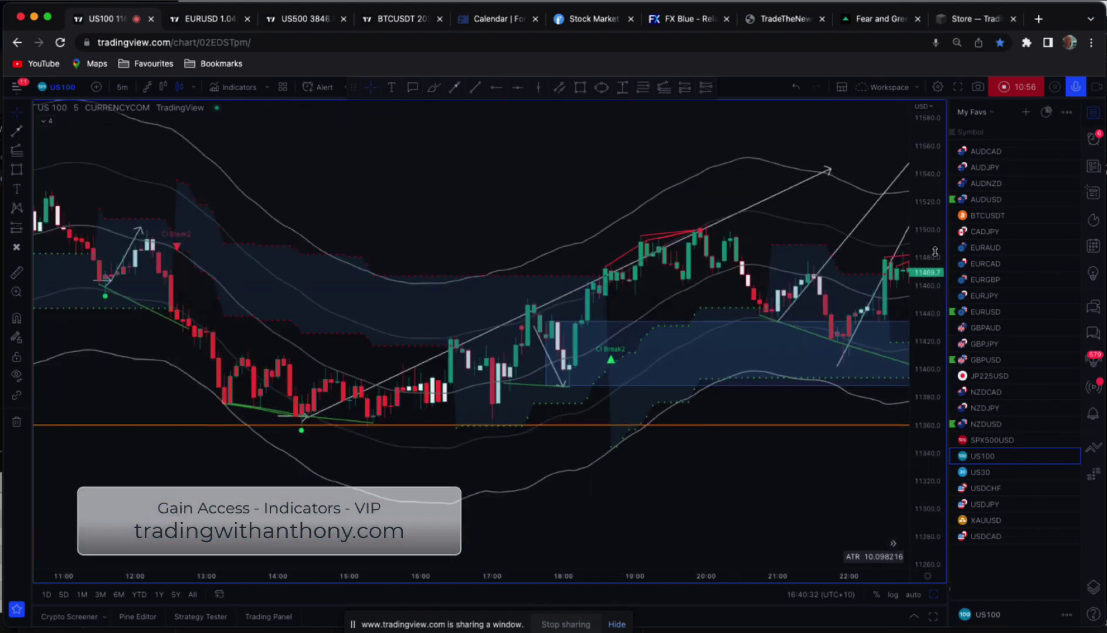
scroll(574, 153, right, 10)
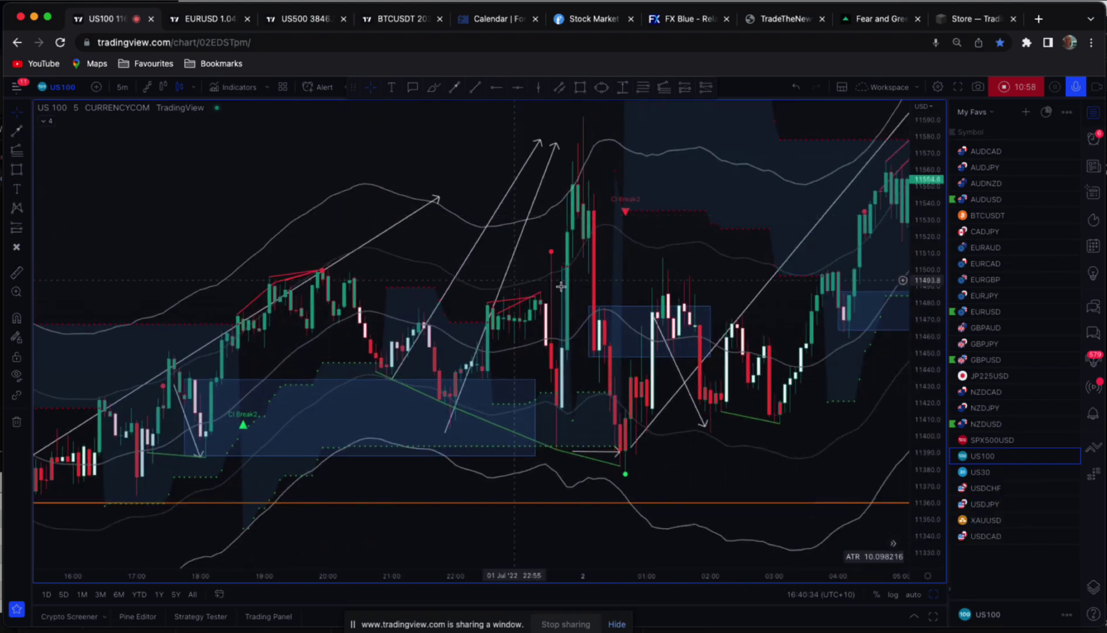
scroll(702, 252, right, 10)
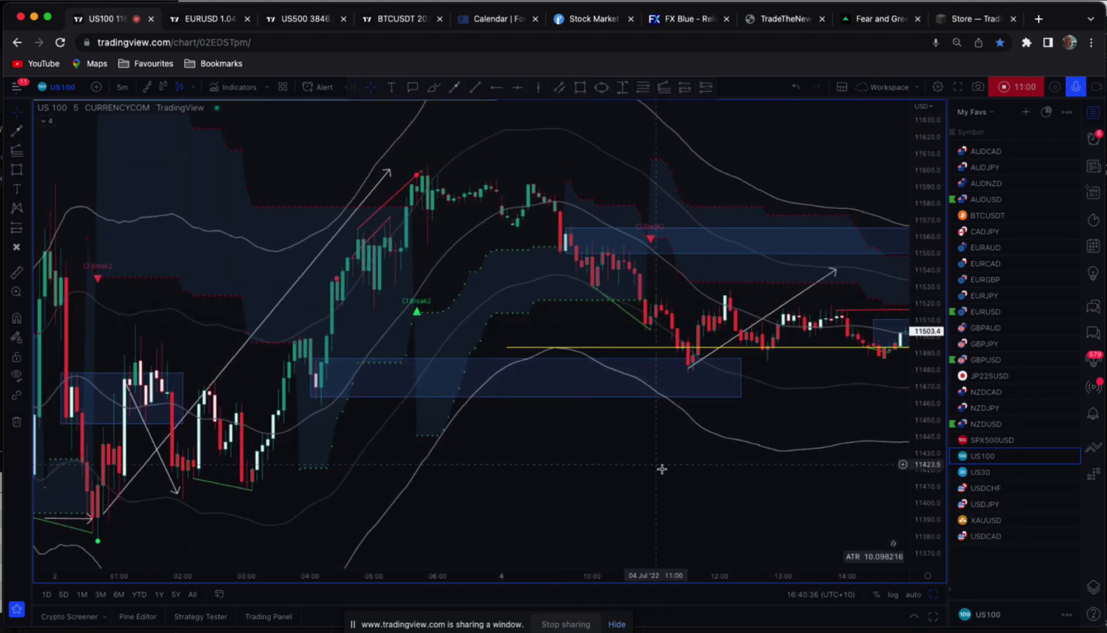
scroll(661, 469, right, 10)
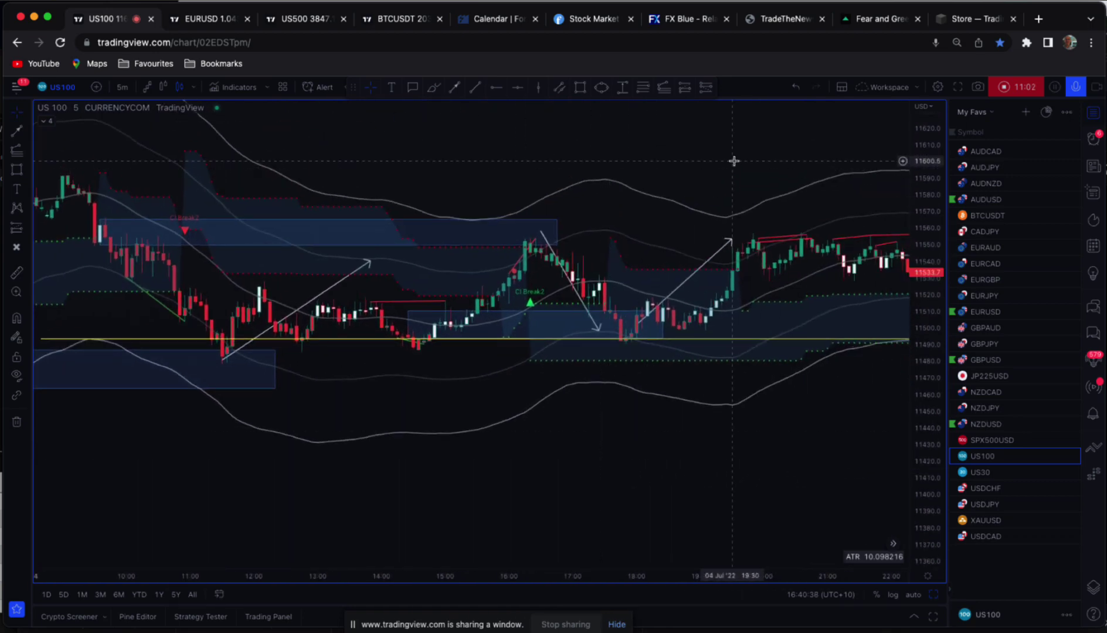
scroll(733, 160, right, 10)
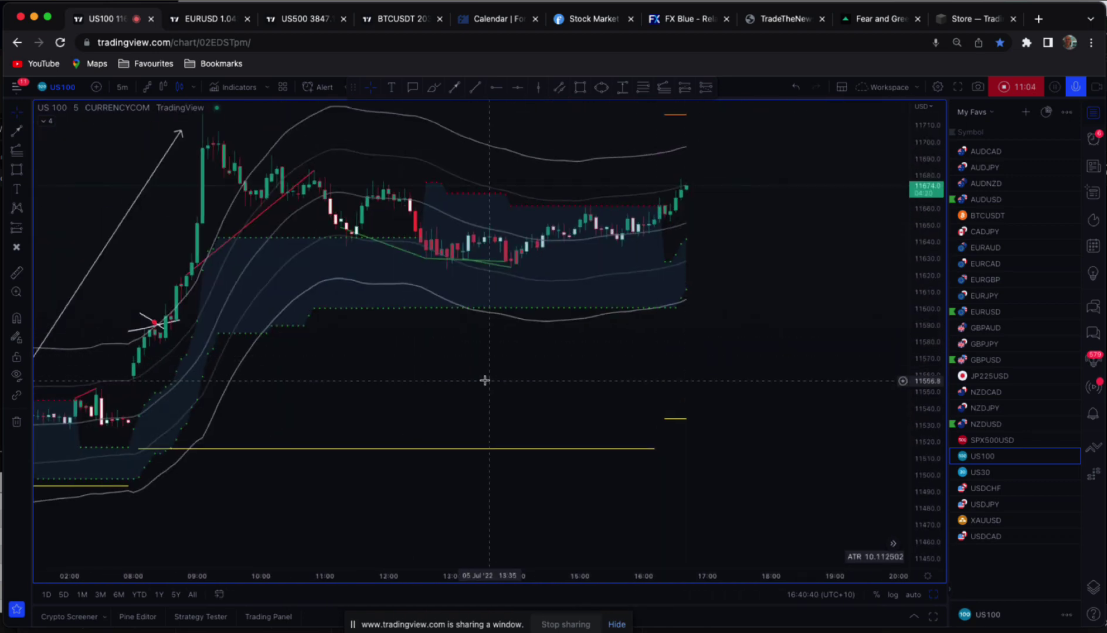
scroll(484, 380, left, 3)
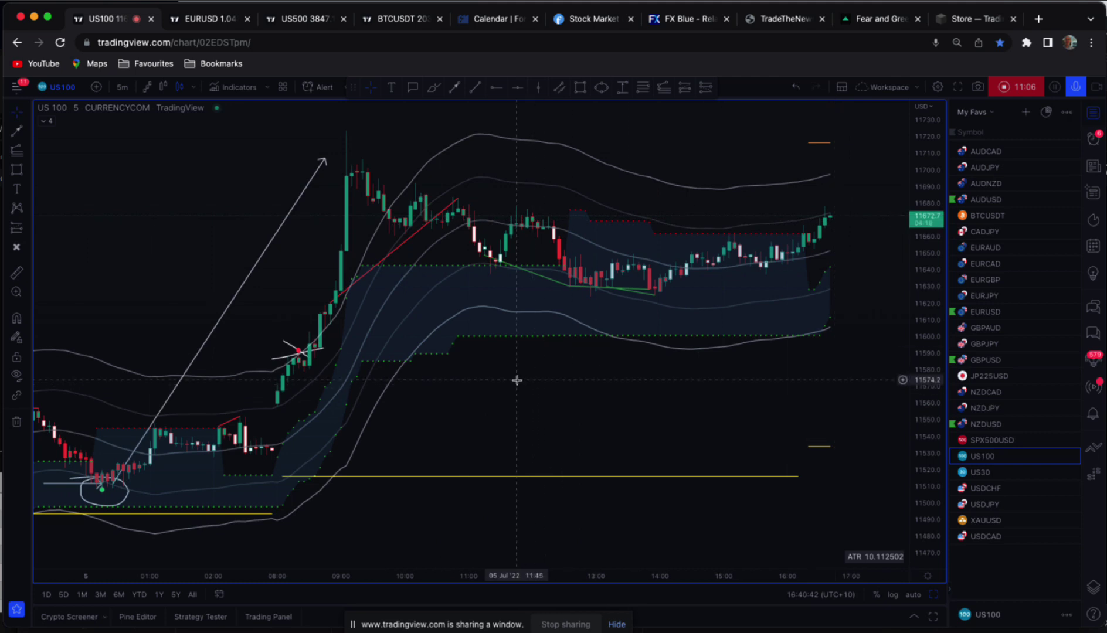
scroll(536, 384, left, 2)
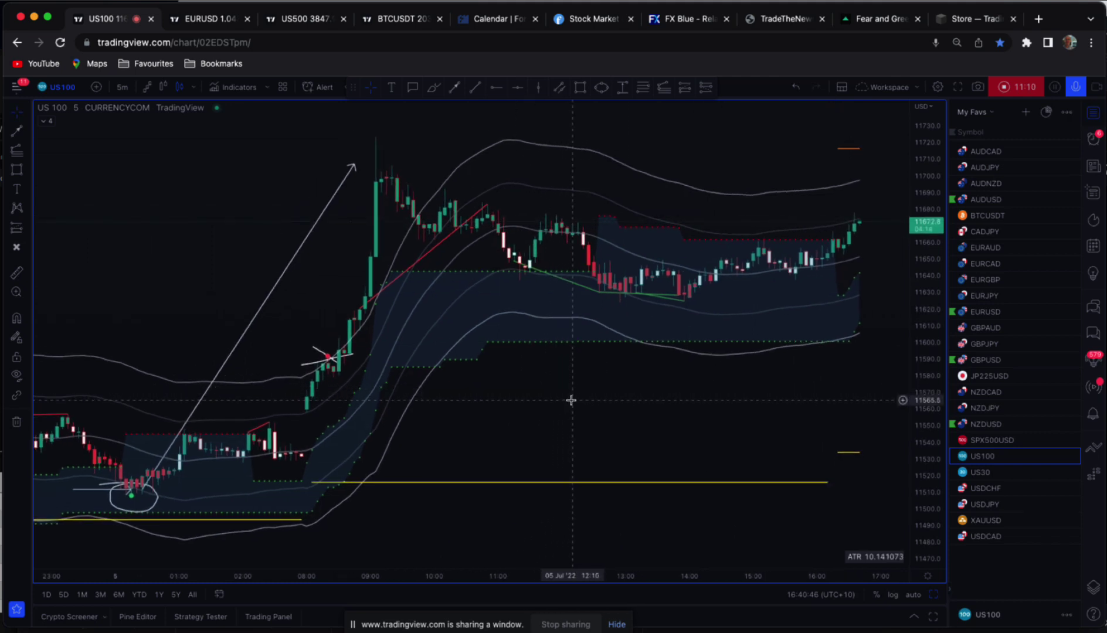
scroll(650, 390, down, 5)
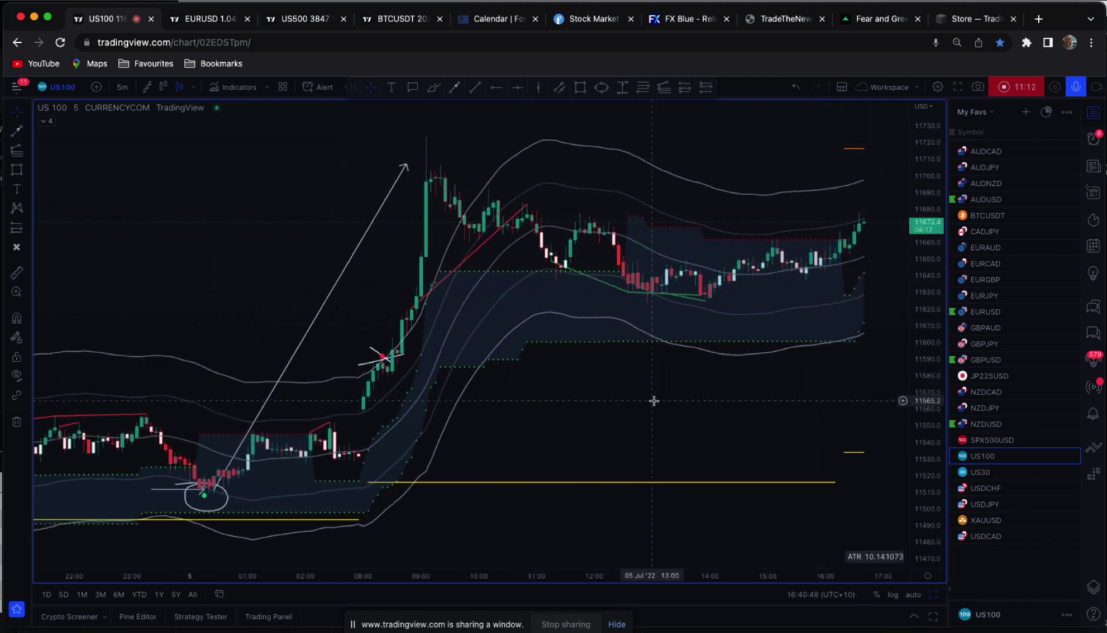
Step: Draw a short arrow from 11744.1 at about 17:05 on 5 July down to the orange level, ending near 11721 at about 16:40
scroll(641, 409, up, 2)
drag(662, 402, 551, 427)
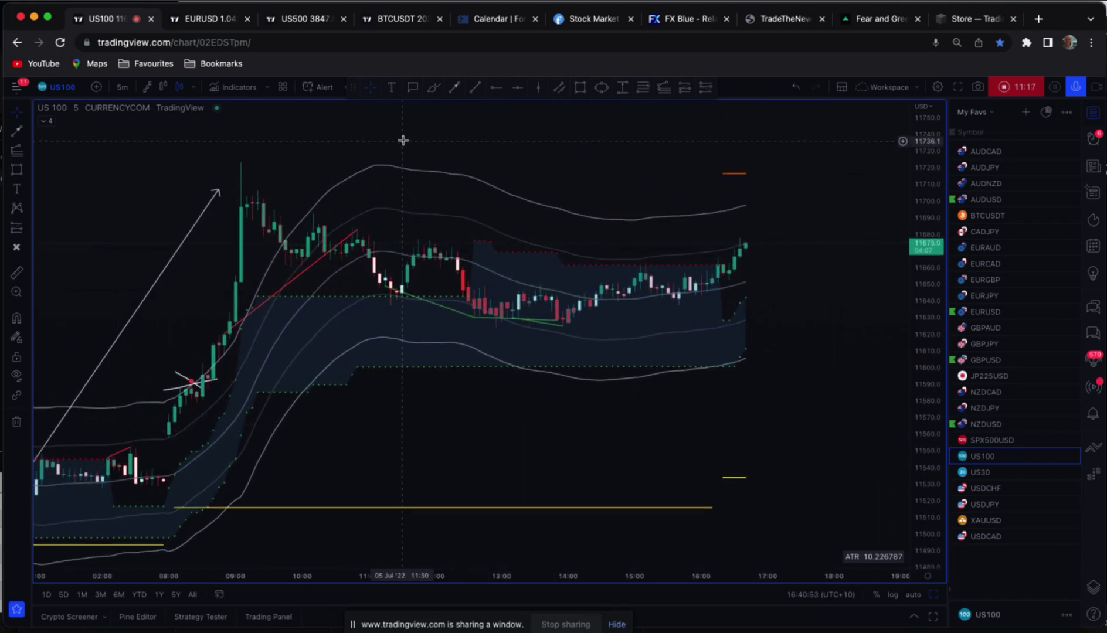
drag(772, 135, 745, 165)
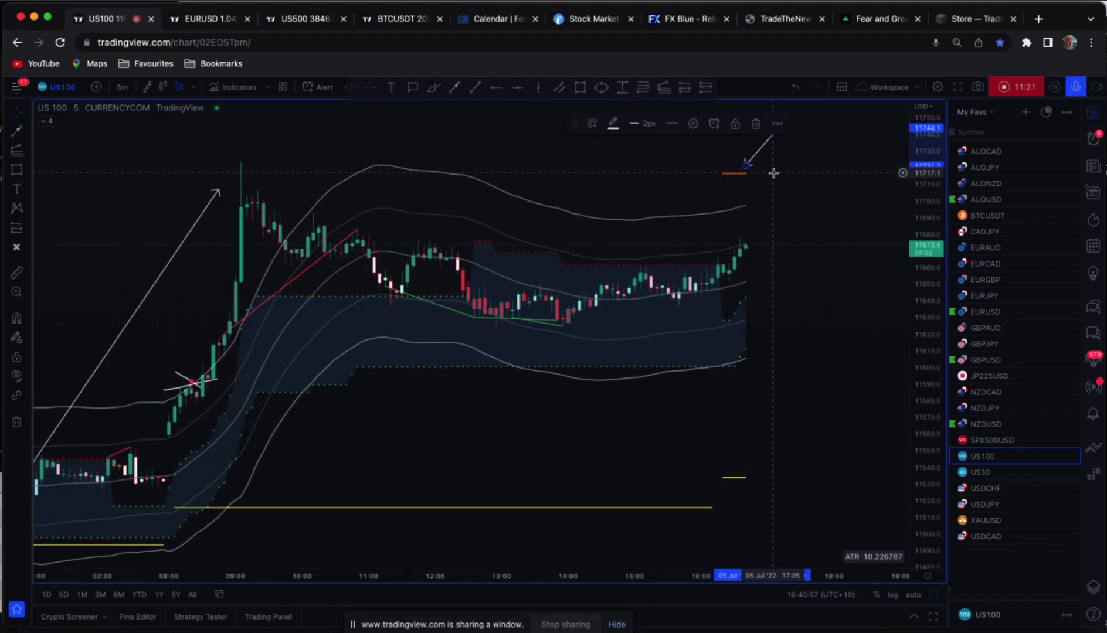
drag(812, 342, 724, 348)
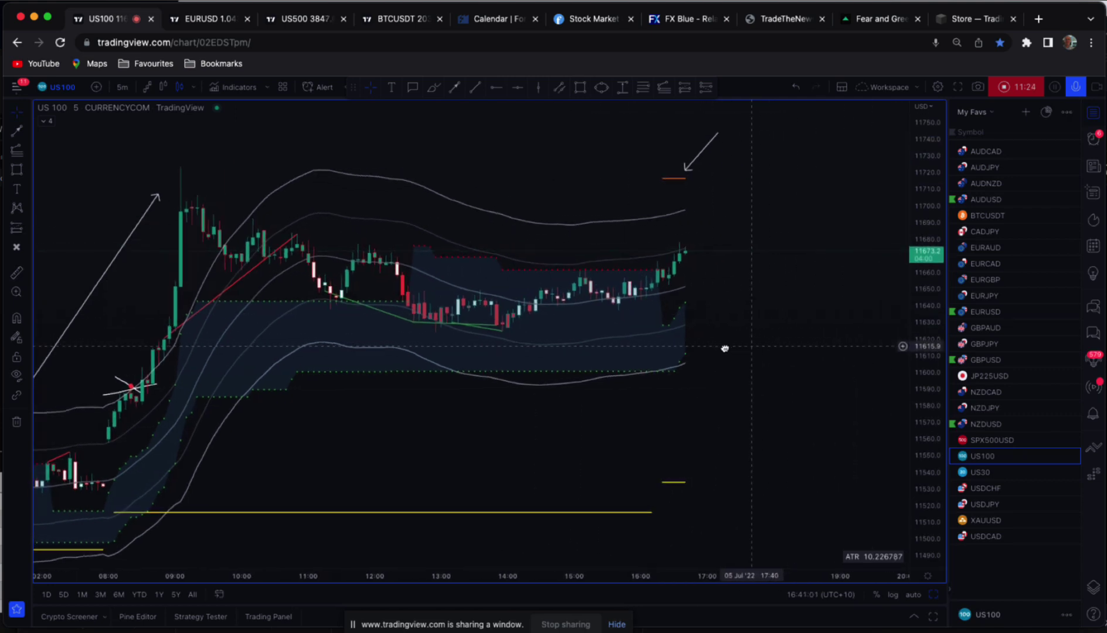
scroll(672, 394, down, 1)
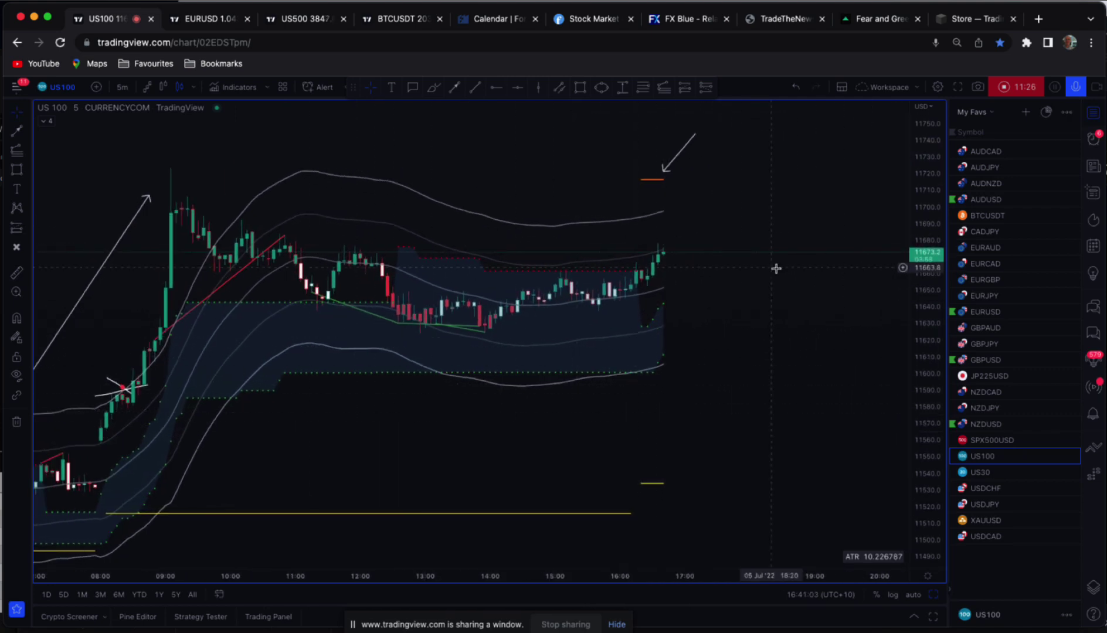
drag(405, 452, 466, 444)
drag(543, 408, 539, 415)
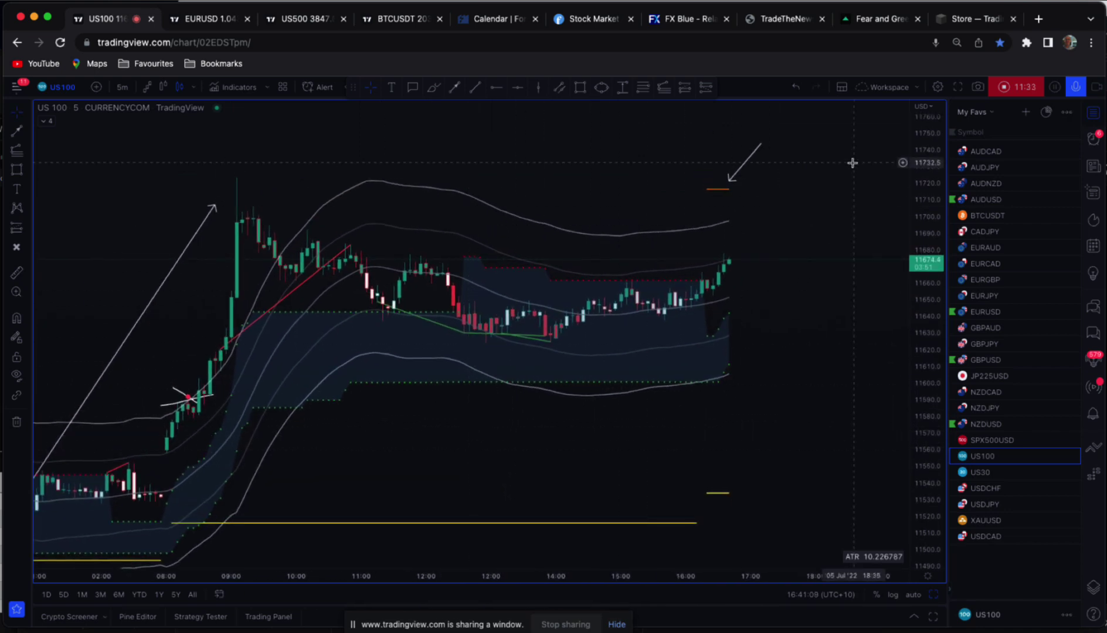